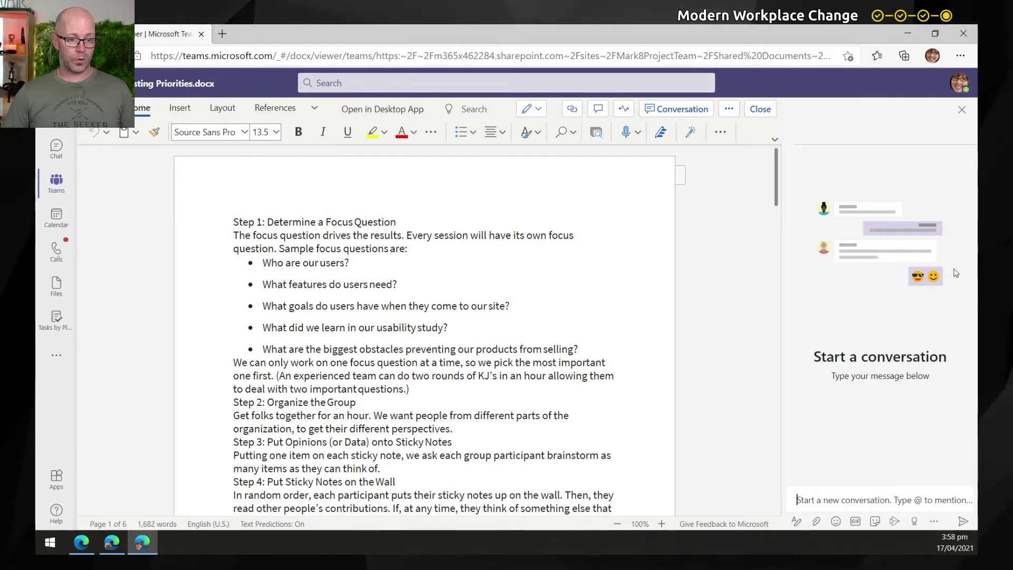
Start a conversation about the open document, mentioning the colleague and asking ", can you help?", and send it
{"action": "left_click", "coordinate": [860, 500]}
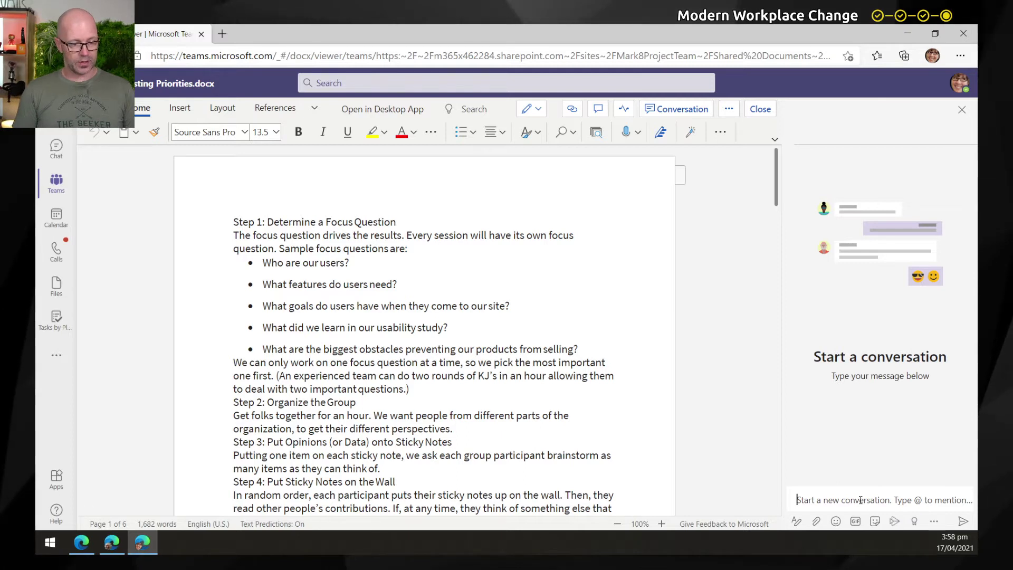
{"action": "type", "text": "@nesto"}
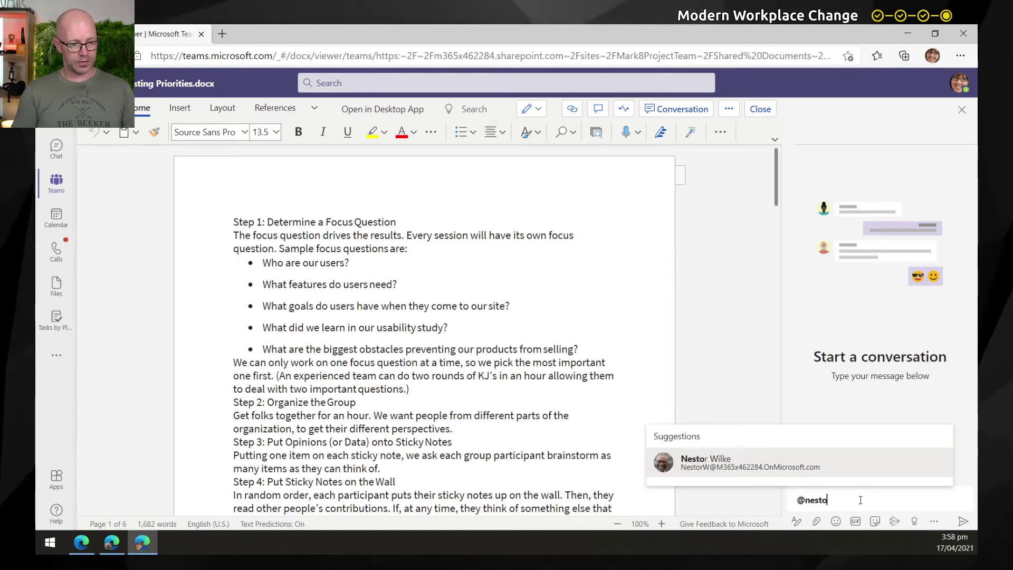
{"action": "key", "text": "Return"}
{"action": "type", "text": ", can you help"}
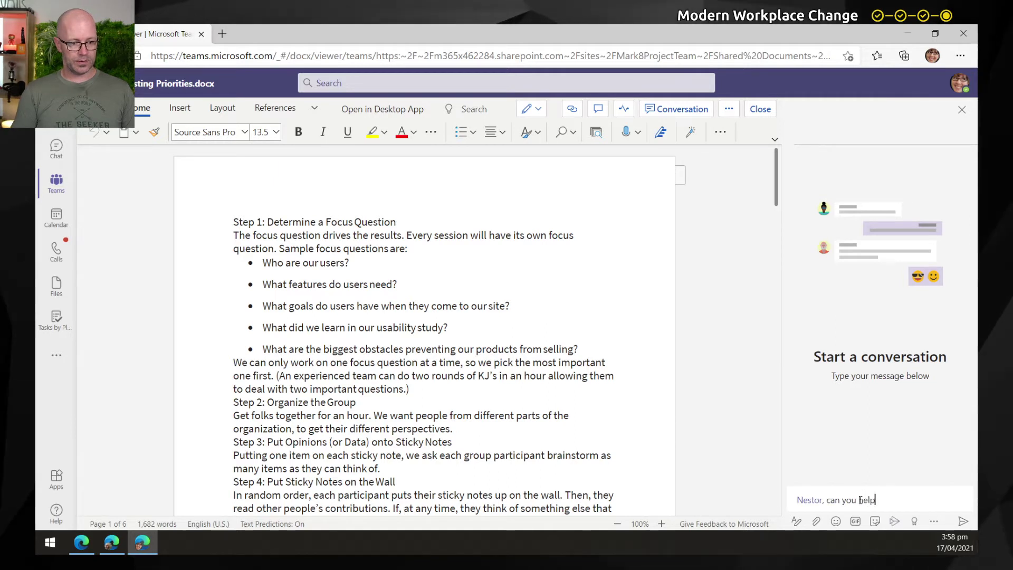
{"action": "type", "text": "?"}
{"action": "left_click", "coordinate": [963, 521]}
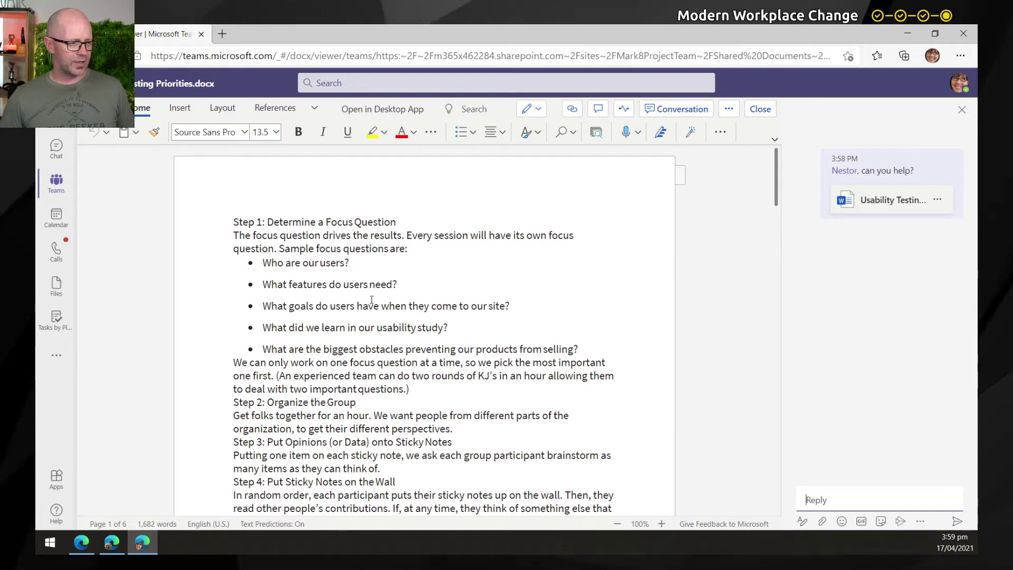
Comment on the bullet "What goals do users have when they come to our site?", mentioning and assigning the colleague with "can you word this more clearly?"
{"action": "left_click_drag", "start_coordinate": [262, 306], "coordinate": [518, 306]}
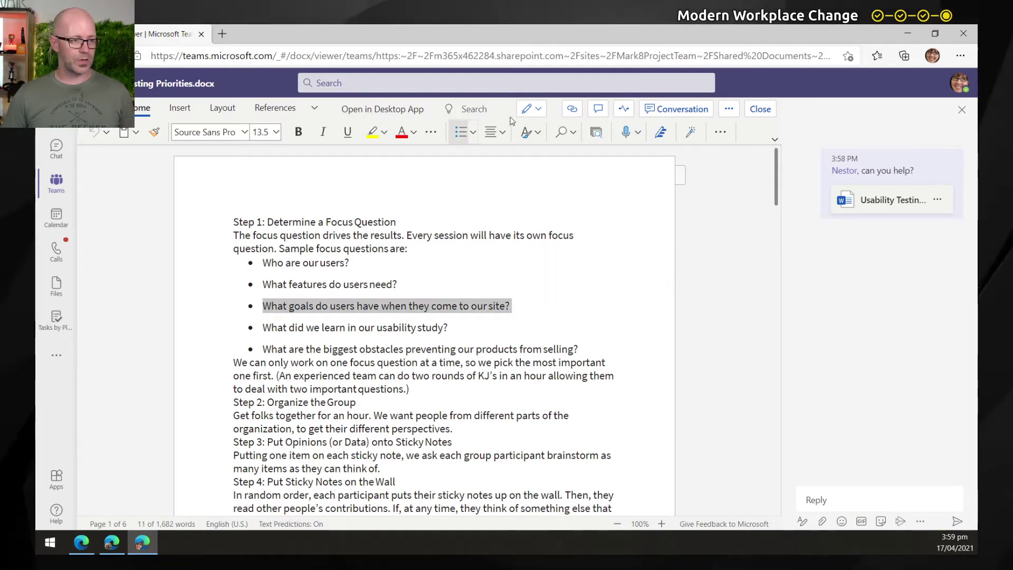
{"action": "left_click", "coordinate": [598, 110]}
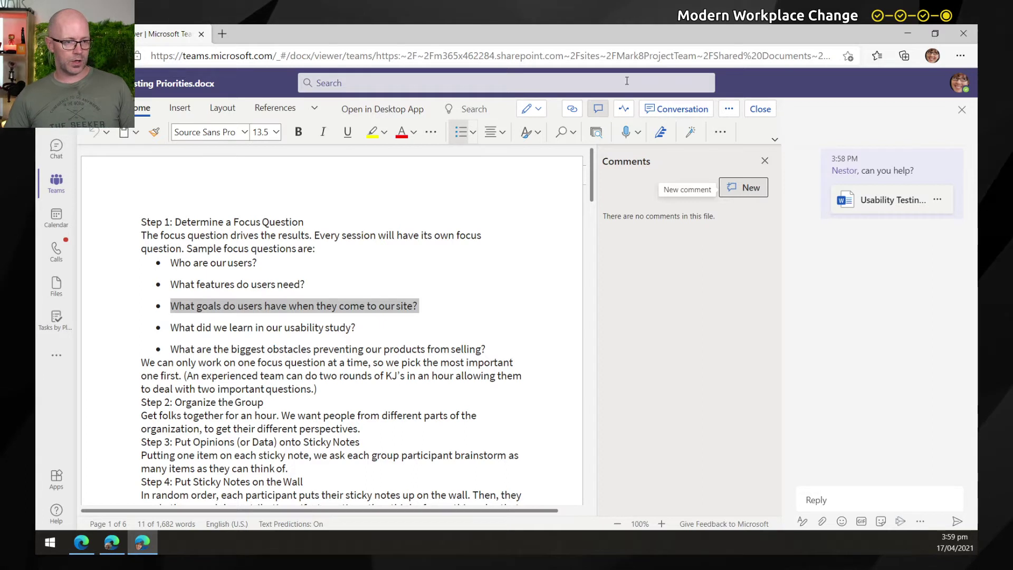
{"action": "left_click", "coordinate": [760, 192]}
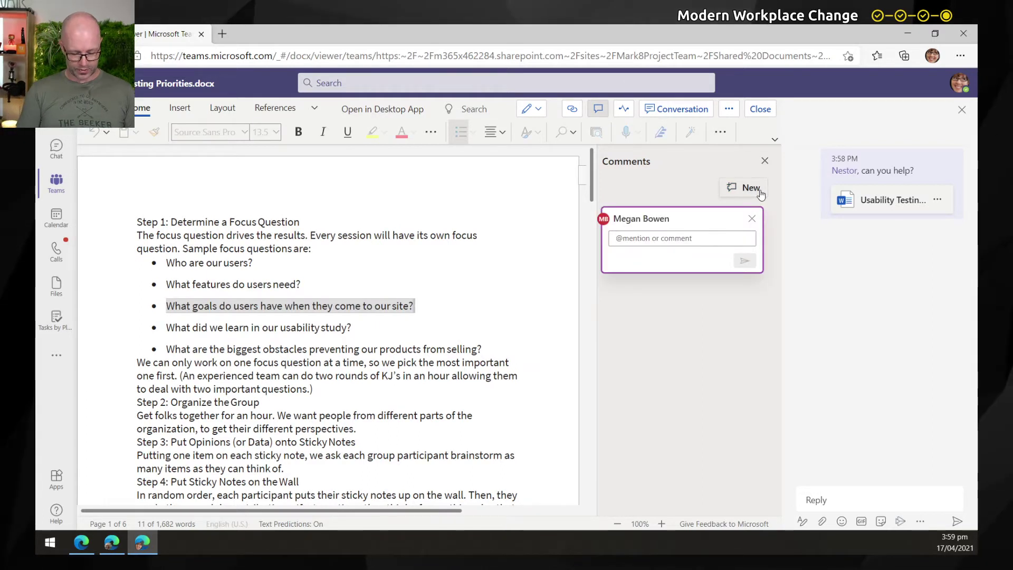
{"action": "type", "text": "@Nestor"}
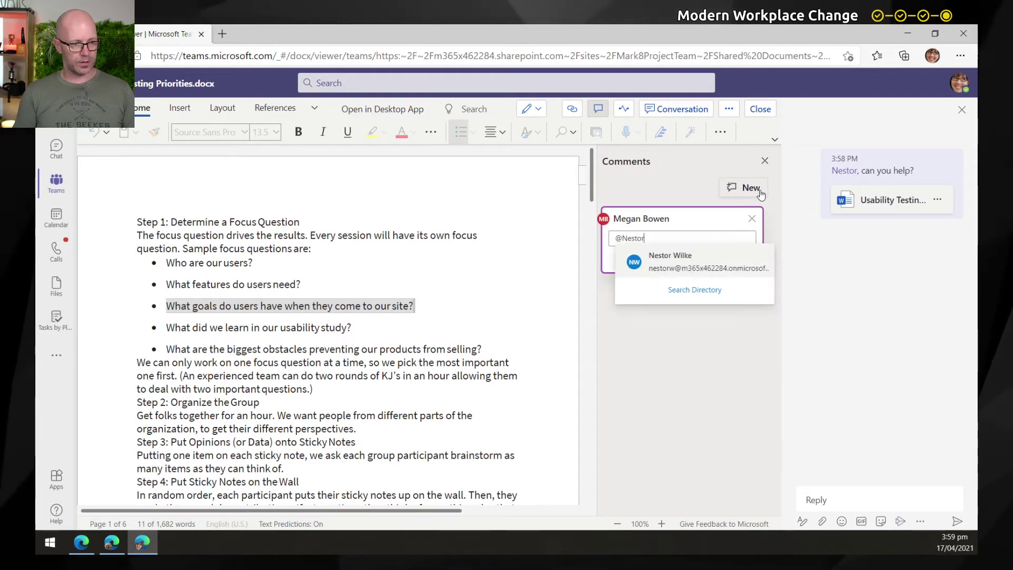
{"action": "key", "text": "Return"}
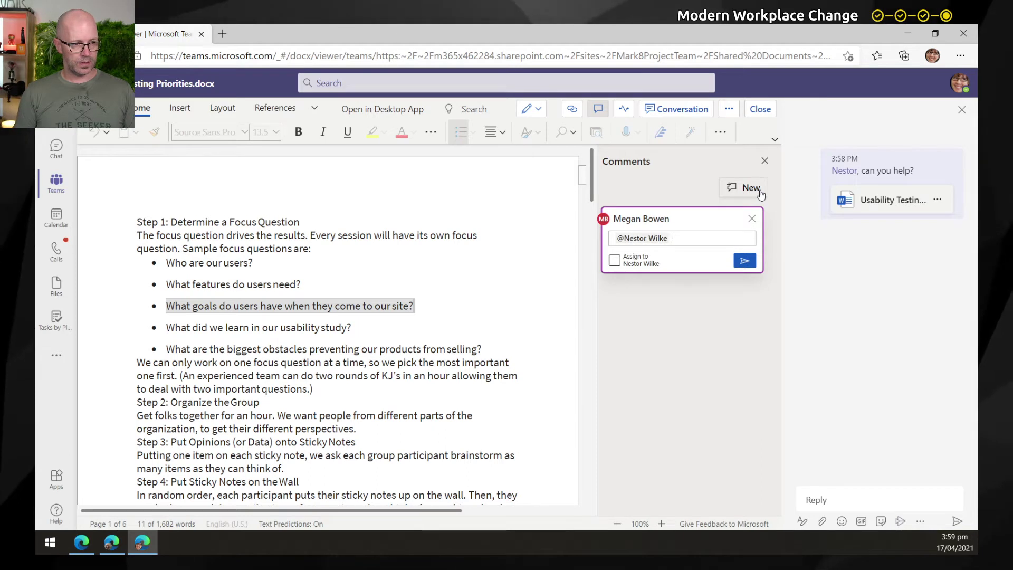
{"action": "type", "text": "can you wor"}
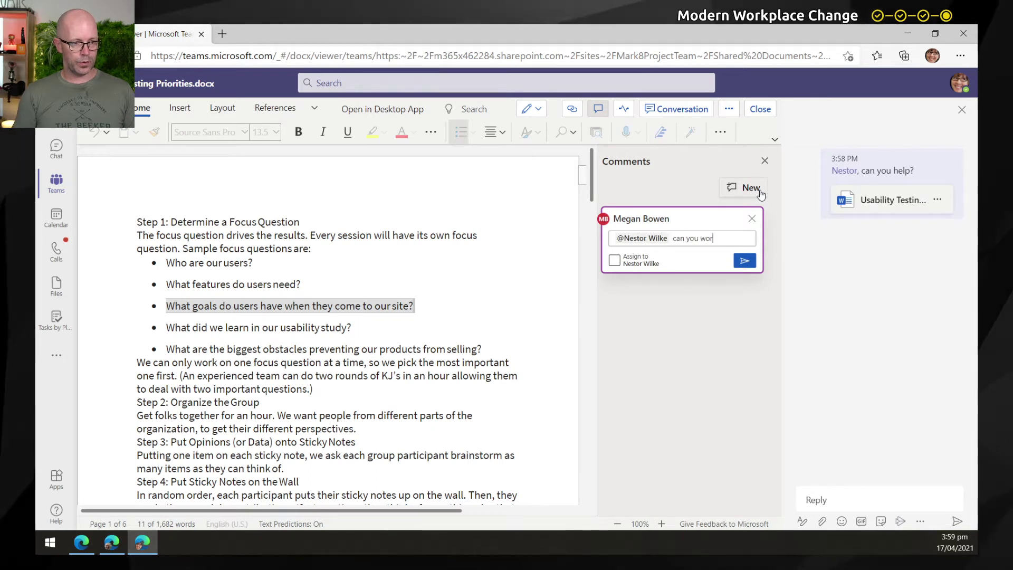
{"action": "type", "text": "d this more "}
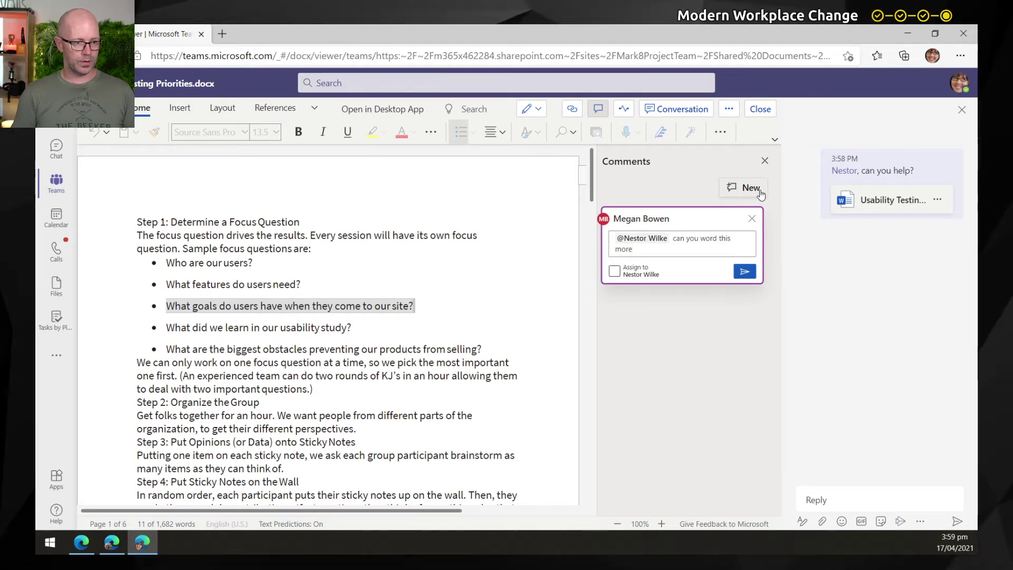
{"action": "type", "text": "clearly?"}
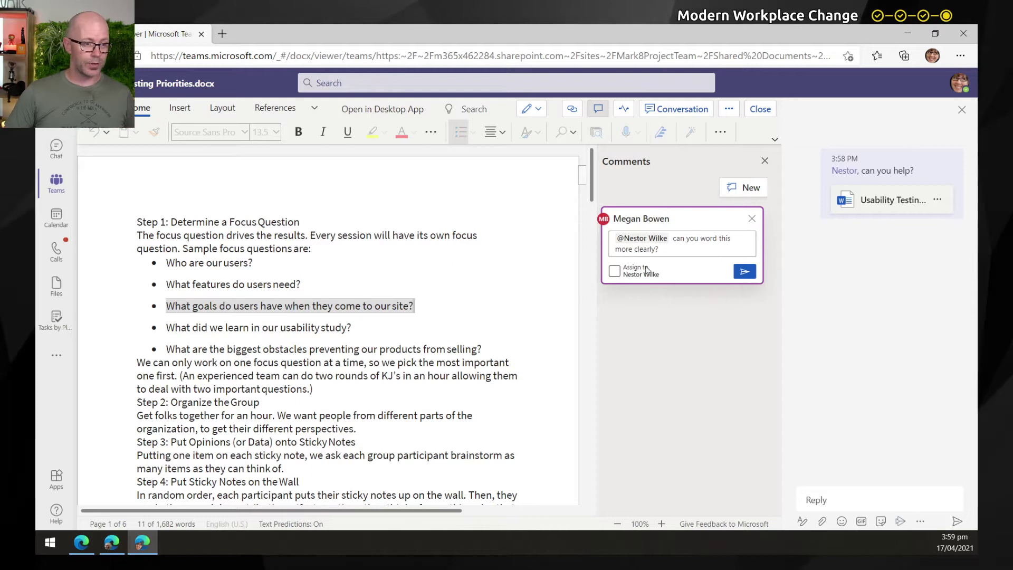
{"action": "left_click", "coordinate": [614, 272]}
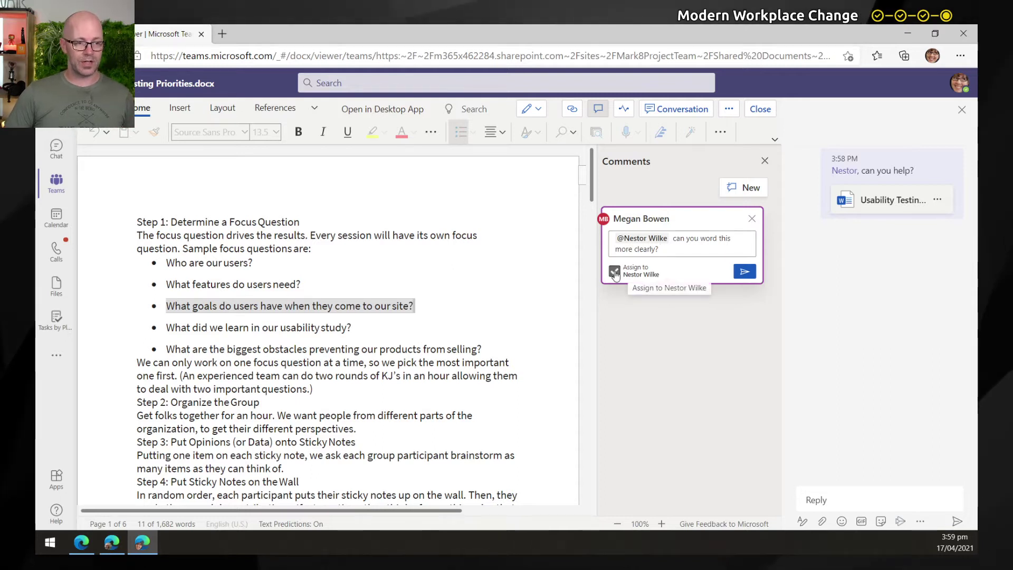
{"action": "left_click", "coordinate": [745, 273]}
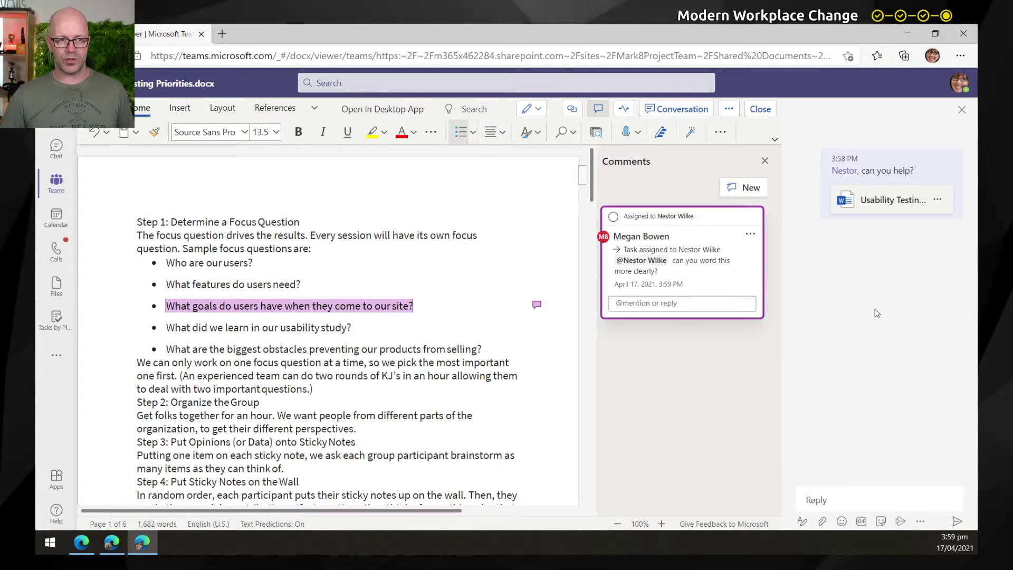
Close the document and edit the help request in the Design channel's posts, adding the subject "Usability document draft"
{"action": "left_click", "coordinate": [759, 109]}
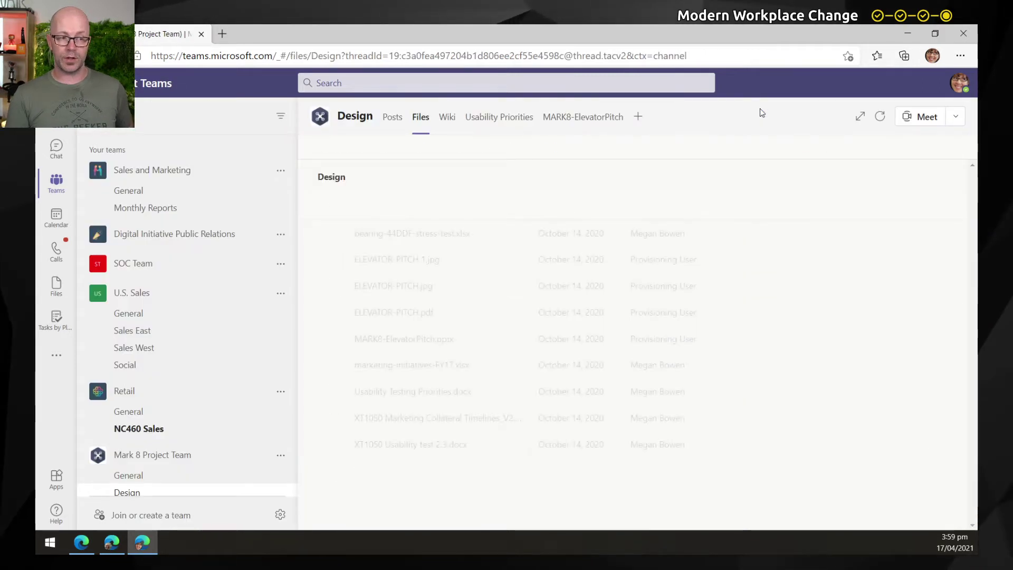
{"action": "left_click", "coordinate": [403, 124]}
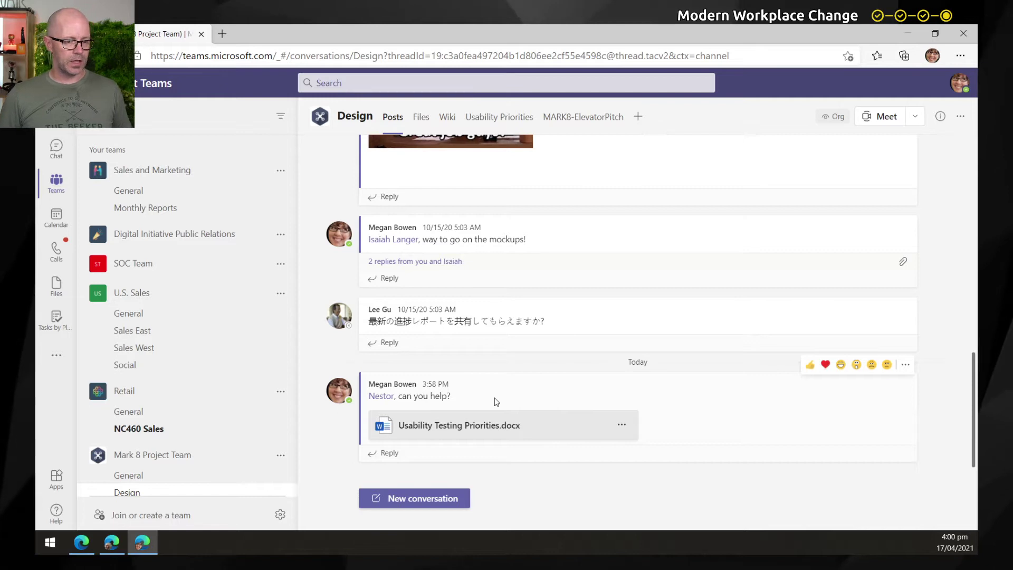
{"action": "left_click", "coordinate": [906, 365]}
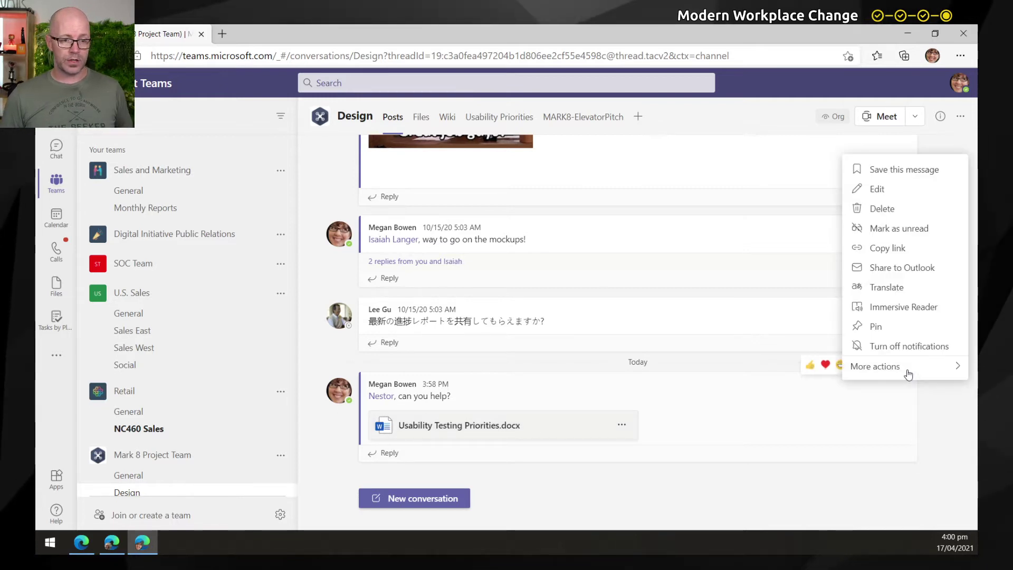
{"action": "left_click", "coordinate": [882, 194]}
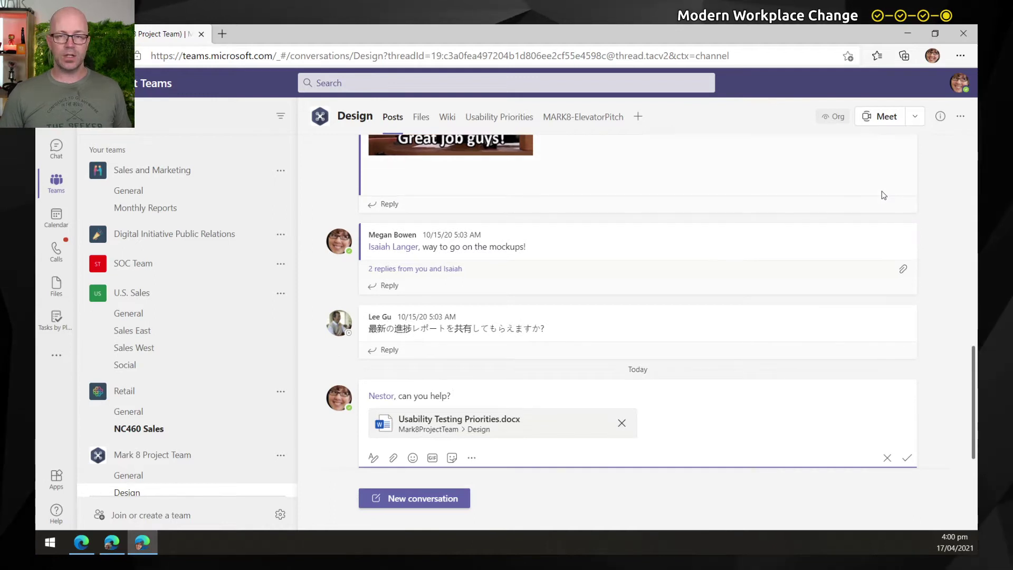
{"action": "left_click", "coordinate": [372, 457]}
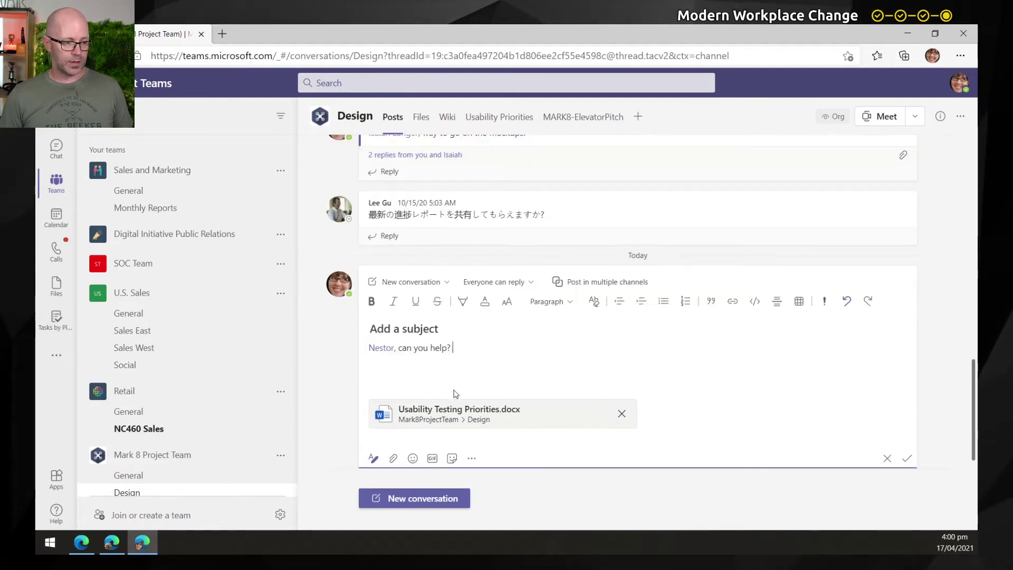
{"action": "left_click", "coordinate": [436, 325]}
{"action": "type", "text": "Usability document draft"}
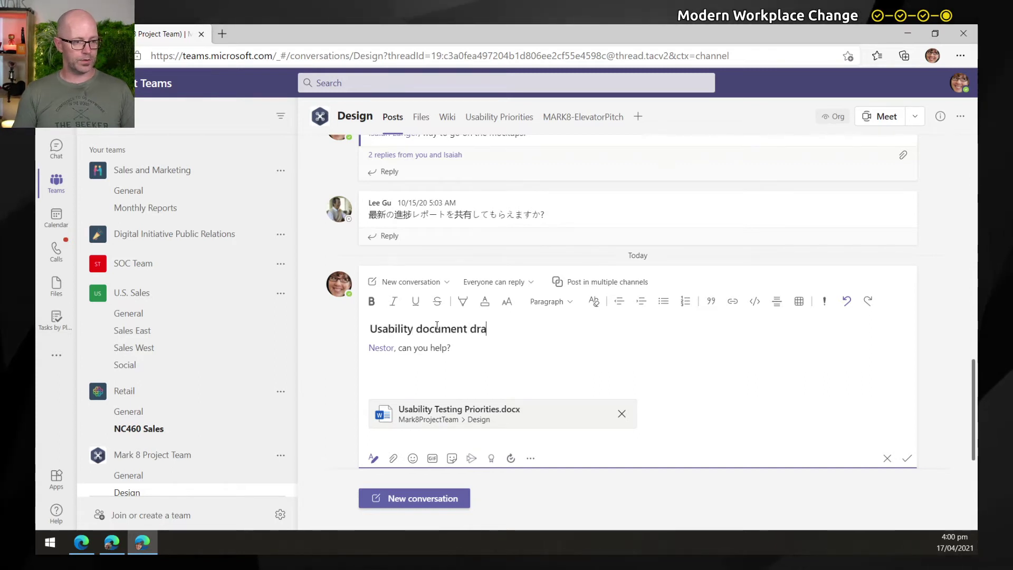
{"action": "left_click", "coordinate": [907, 458]}
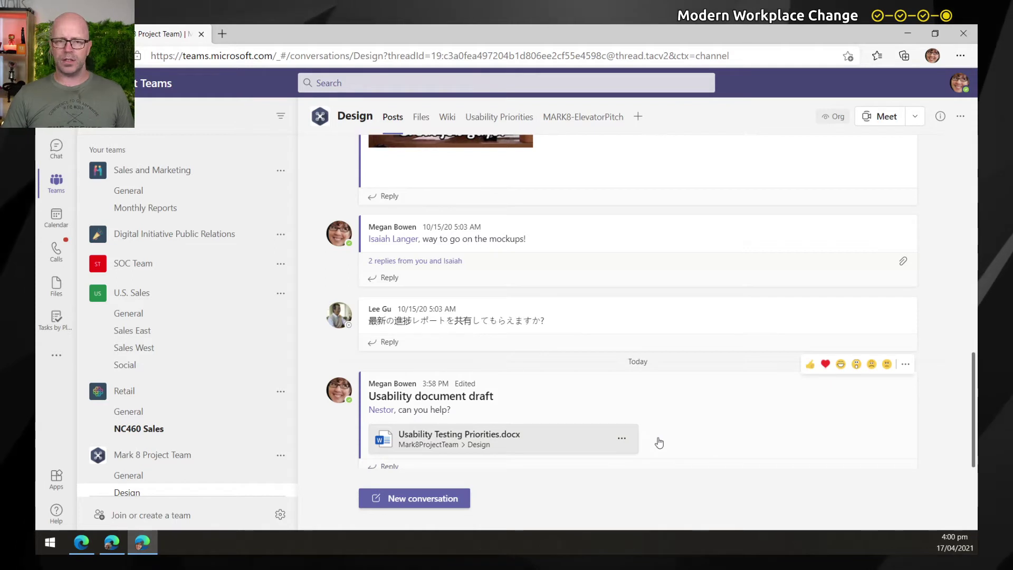
Reopen Usability Testing Priorities.docx from the post, and open it also from the mention notification in the colleague's Teams window
{"action": "left_click", "coordinate": [505, 445]}
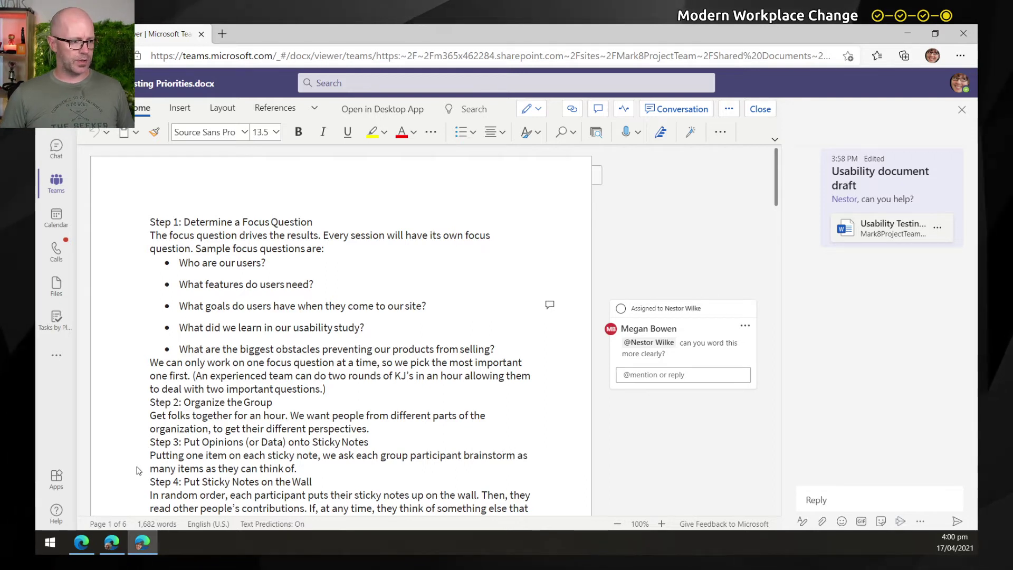
{"action": "left_click", "coordinate": [111, 542]}
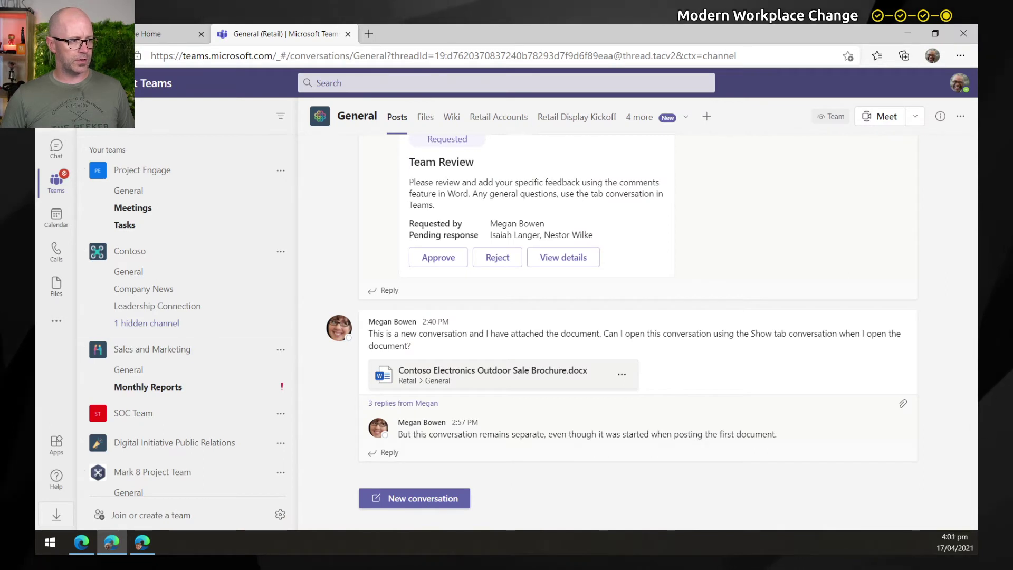
{"action": "left_click", "coordinate": [56, 114]}
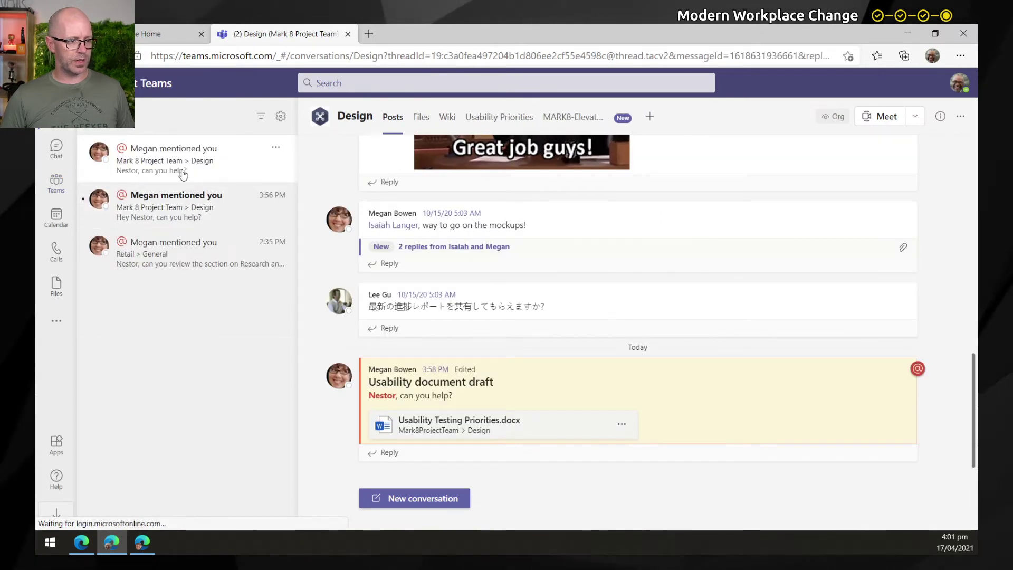
{"action": "left_click", "coordinate": [501, 435]}
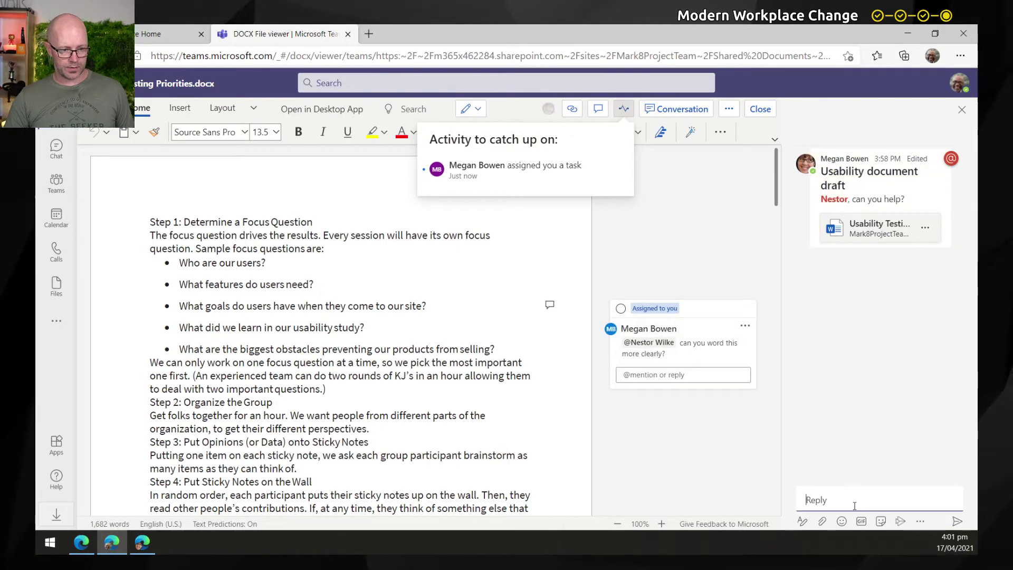
Like the "Usability document draft" message and reply "Thanks for including me", mentioning its author by first name only
{"action": "mouse_move", "coordinate": [843, 145]}
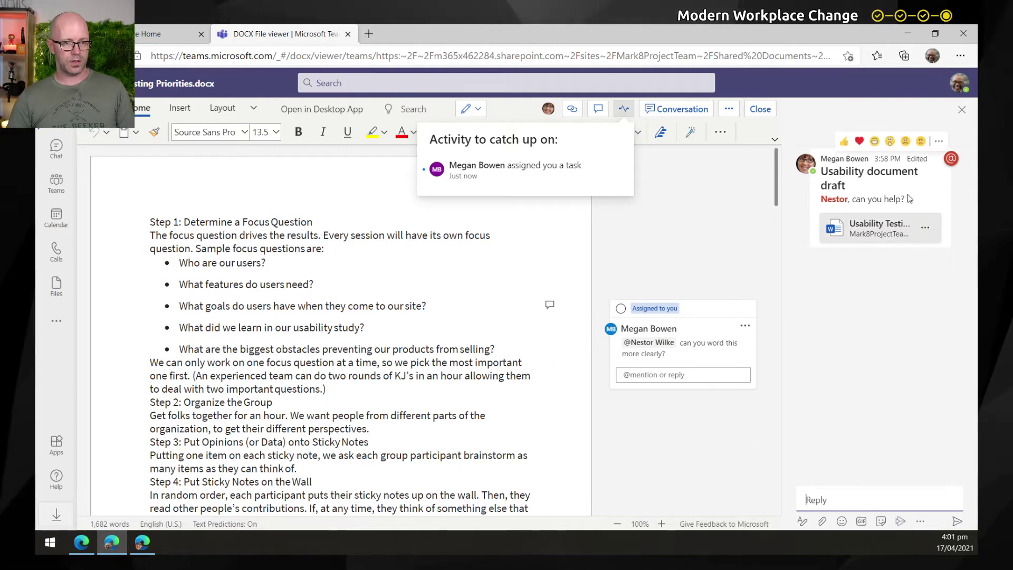
{"action": "left_click", "coordinate": [843, 142]}
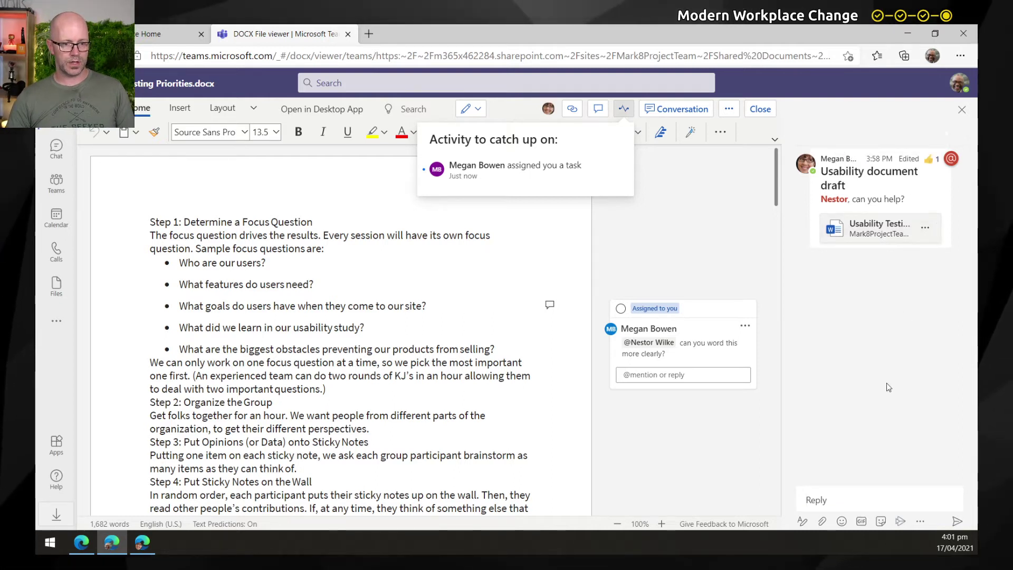
{"action": "left_click", "coordinate": [826, 502]}
{"action": "type", "text": "Thanks for includ"}
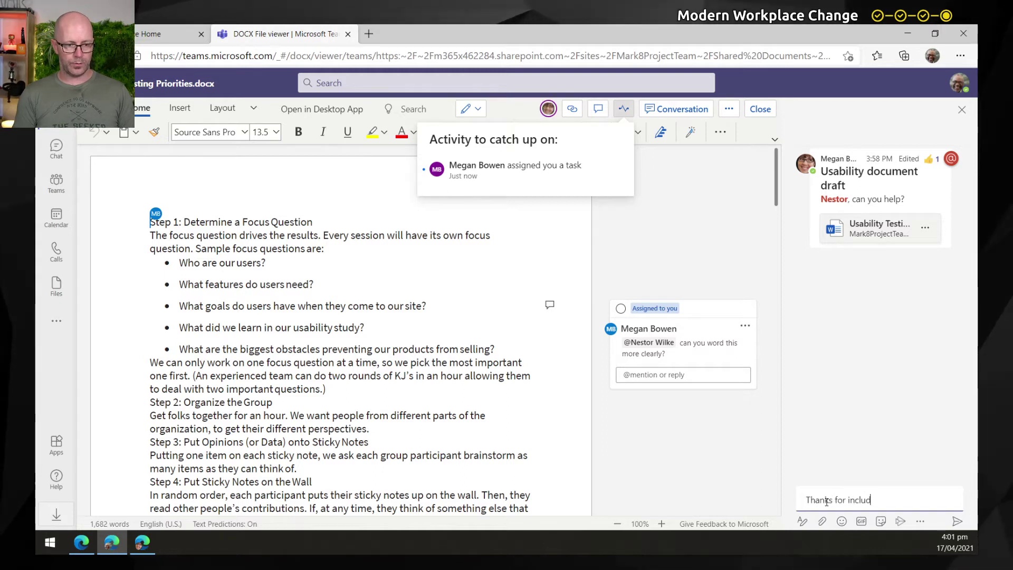
{"action": "type", "text": "@megan"}
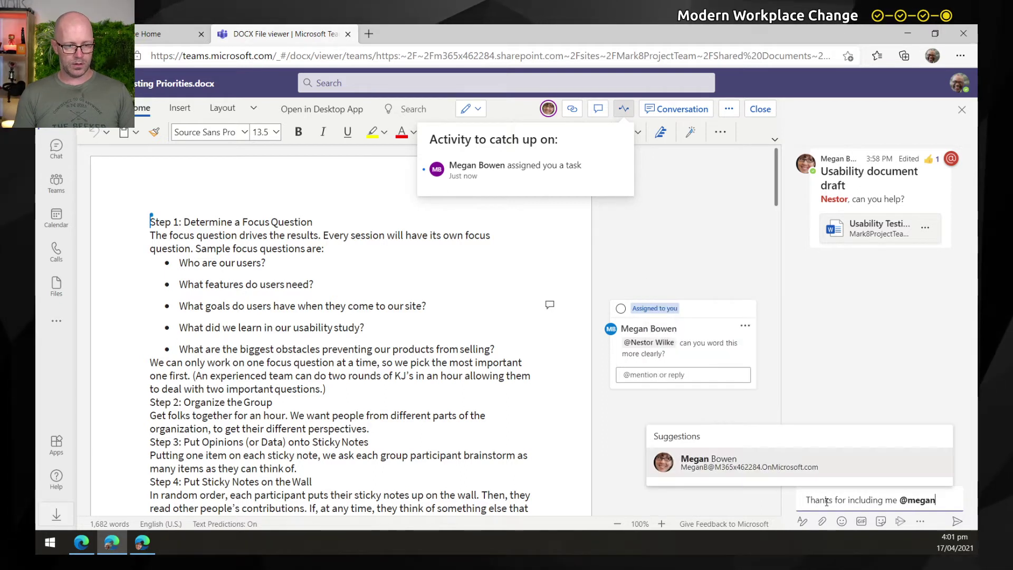
{"action": "key", "text": "Return"}
{"action": "key", "text": "BackSpace"}
{"action": "key", "text": "Return"}
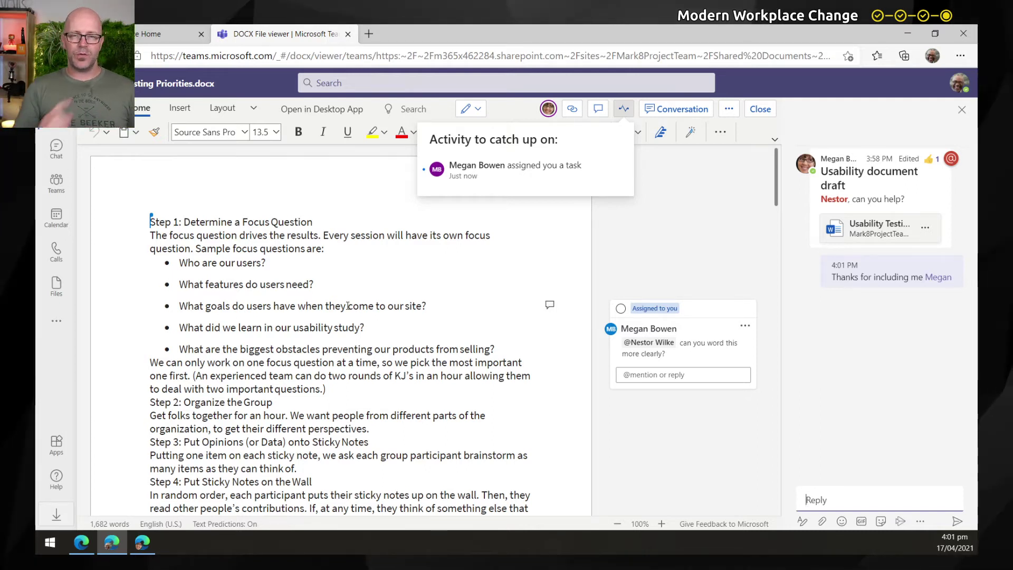
Return to the message author's Teams window, close the document and start a new Design conversation with Usability Testing Priorities.docx attached from the channel files
{"action": "left_click", "coordinate": [142, 543]}
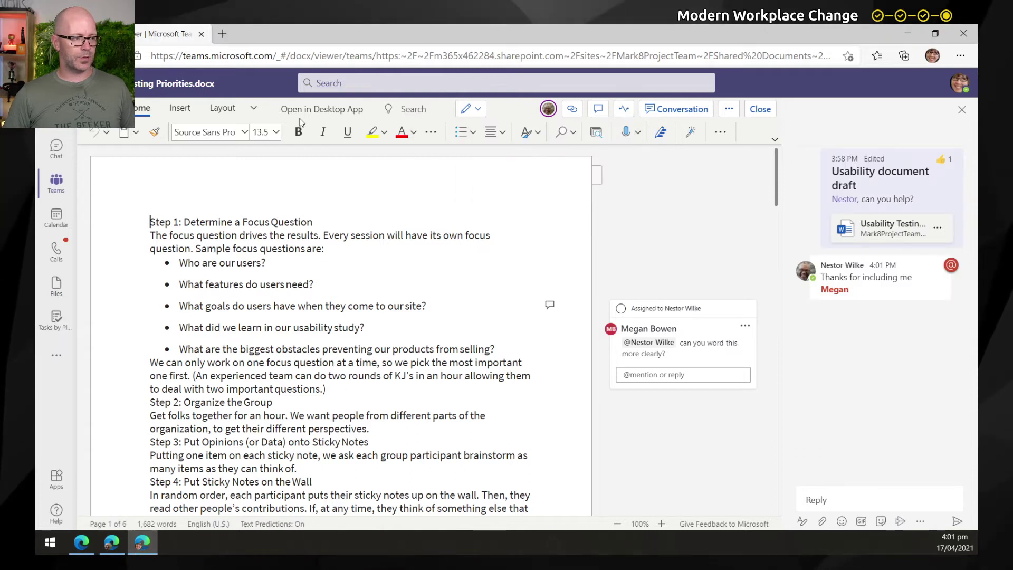
{"action": "left_click", "coordinate": [764, 112]}
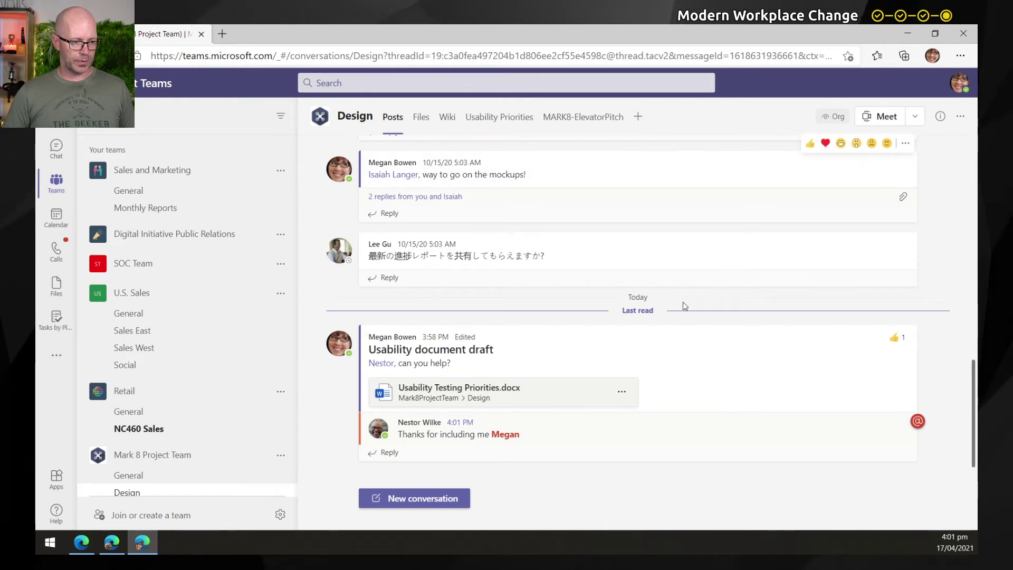
{"action": "left_click", "coordinate": [430, 499]}
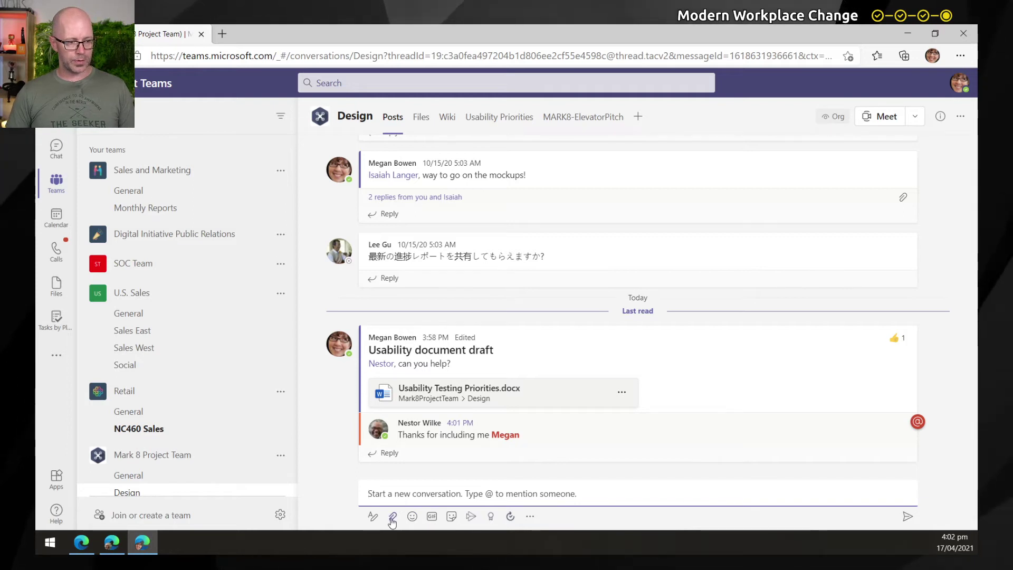
{"action": "left_click", "coordinate": [392, 520]}
{"action": "left_click", "coordinate": [388, 438]}
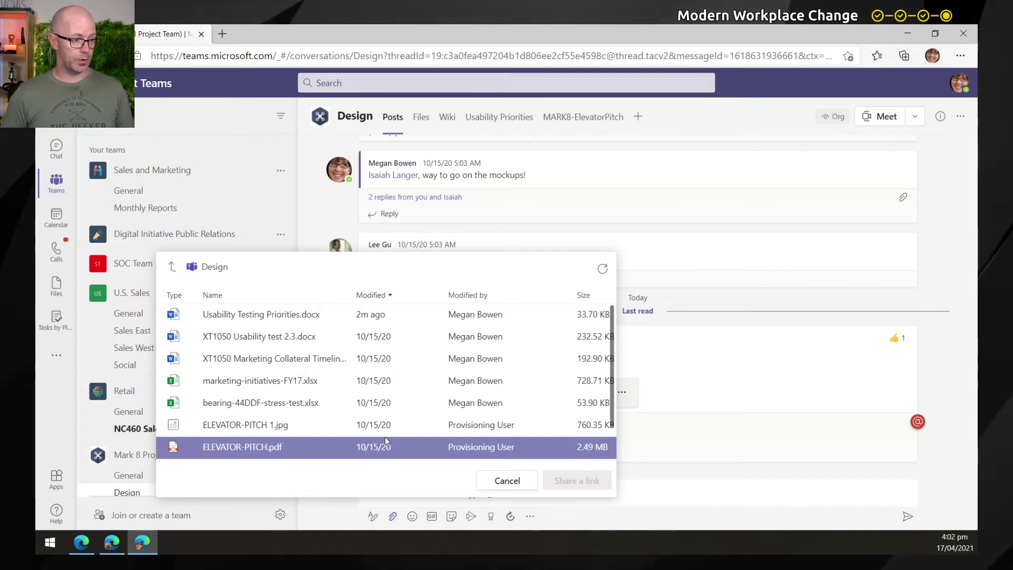
{"action": "left_click", "coordinate": [273, 322]}
{"action": "left_click", "coordinate": [565, 484]}
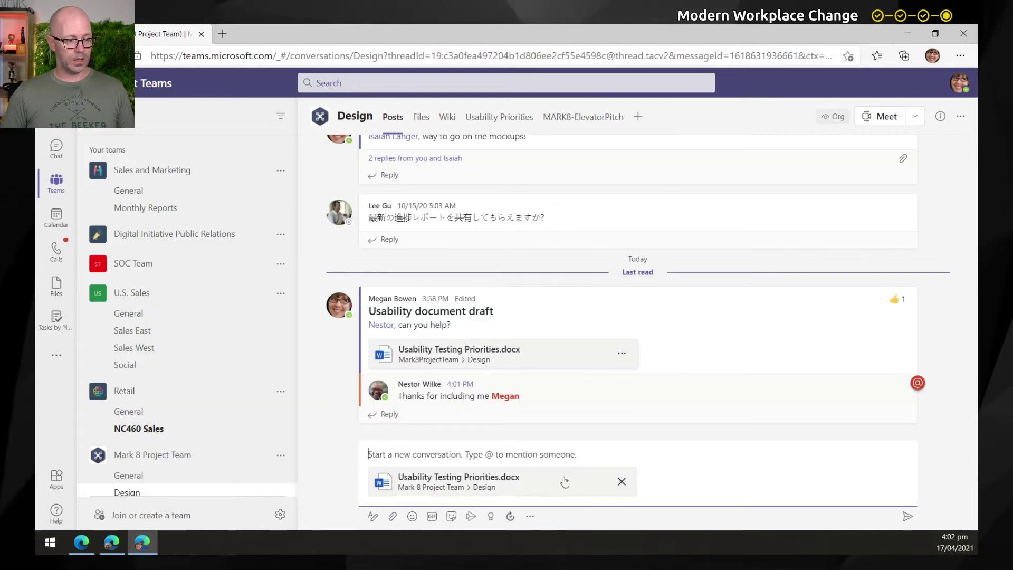
Expand the new Design conversation's formatting options and give it the subject "Ready for client"
{"action": "left_click", "coordinate": [373, 515]}
{"action": "left_click", "coordinate": [395, 382]}
{"action": "type", "text": "Ra"}
{"action": "key", "text": "BackSpace"}
{"action": "type", "text": "eady for"}
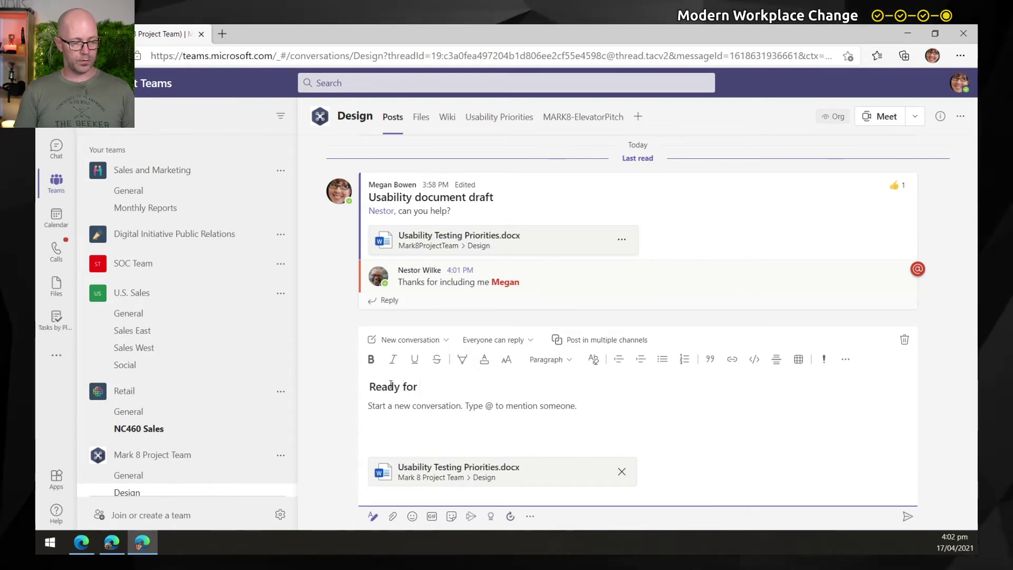
{"action": "type", "text": " client"}
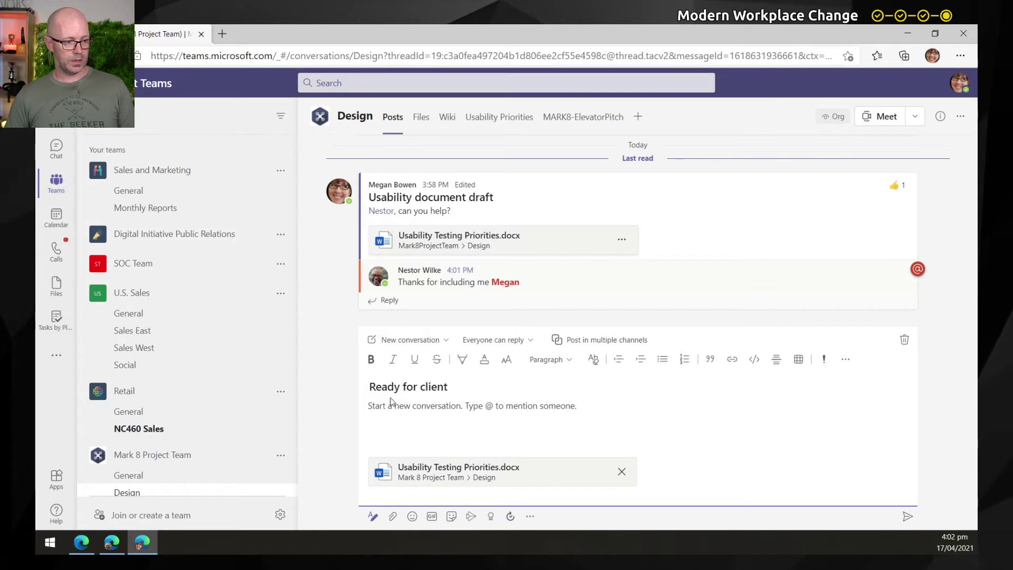
Mention the colleague by first name, add ", what do you think?" and post the conversation with the attached document
{"action": "left_click", "coordinate": [394, 407]}
{"action": "type", "text": "@nestor"}
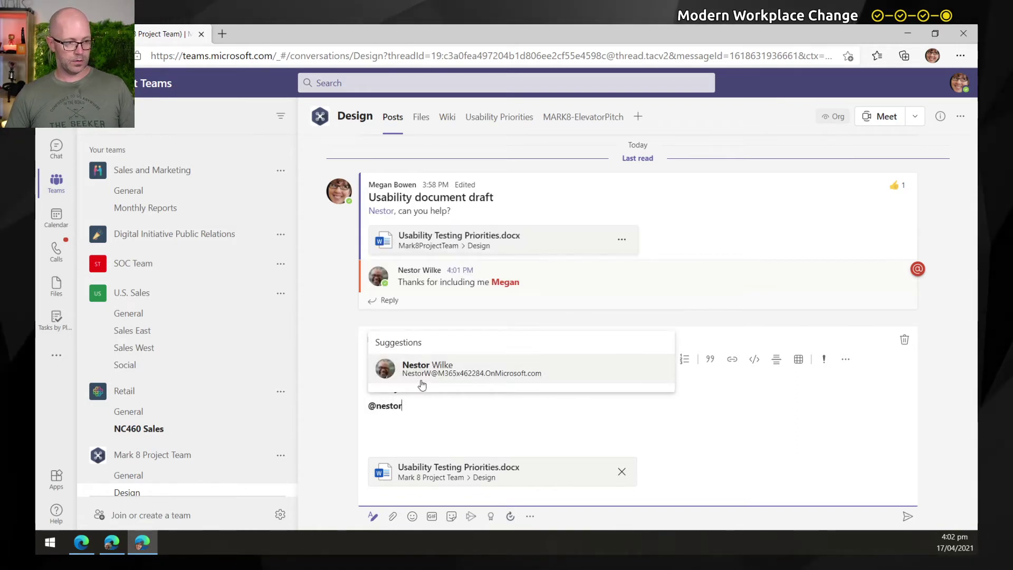
{"action": "left_click", "coordinate": [422, 381]}
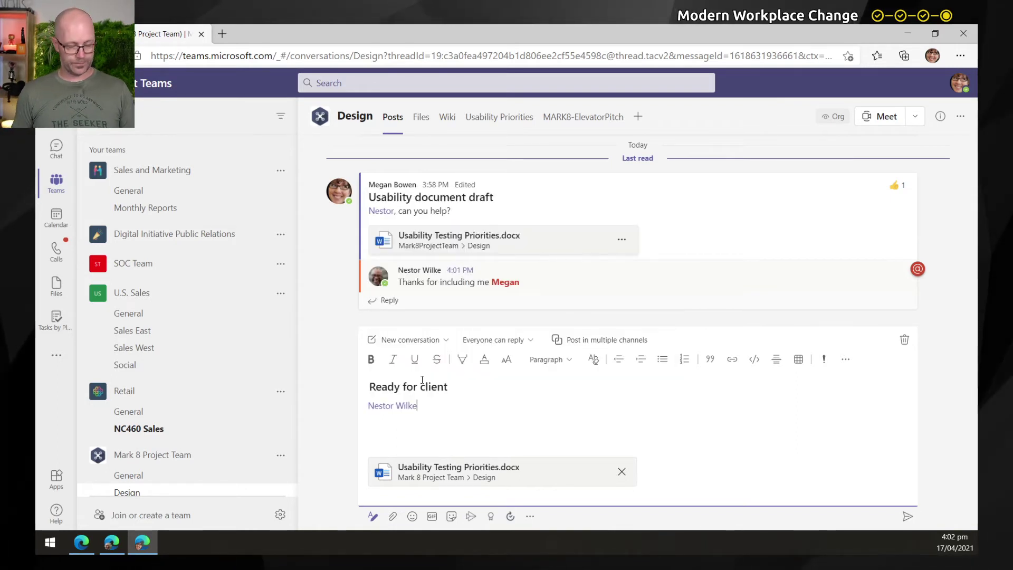
{"action": "type", "text": ", what do you think?"}
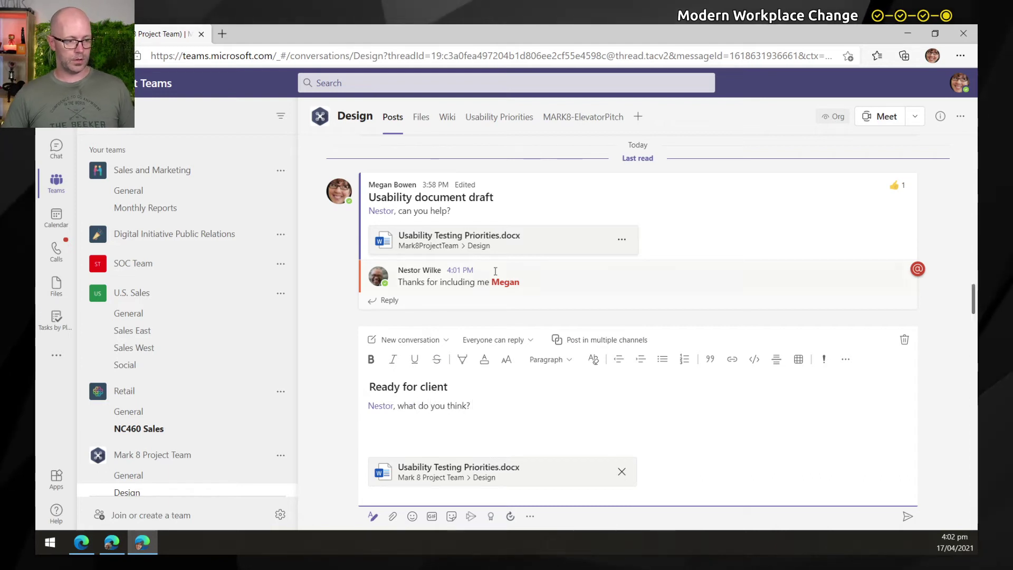
{"action": "left_click", "coordinate": [907, 516]}
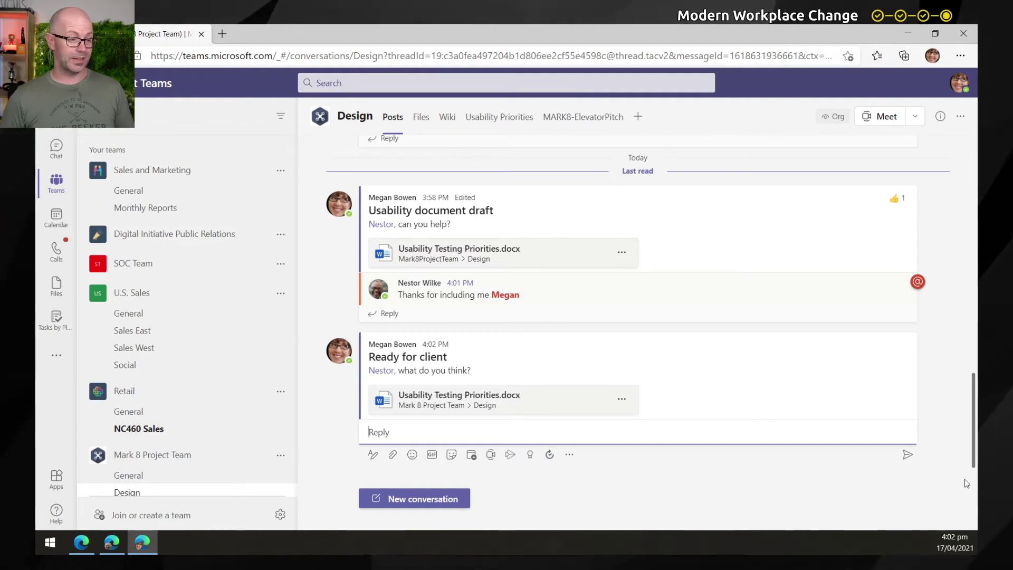
Open Usability Testing Priorities.docx from the Design posts to view its linked conversation and close the document again
{"action": "mouse_move", "coordinate": [823, 394]}
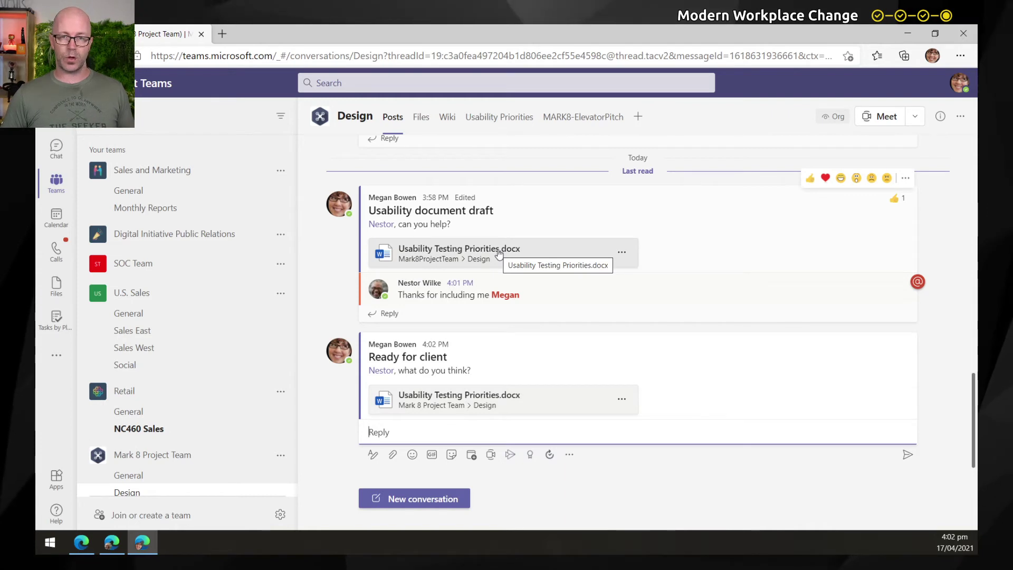
{"action": "left_click", "coordinate": [479, 252]}
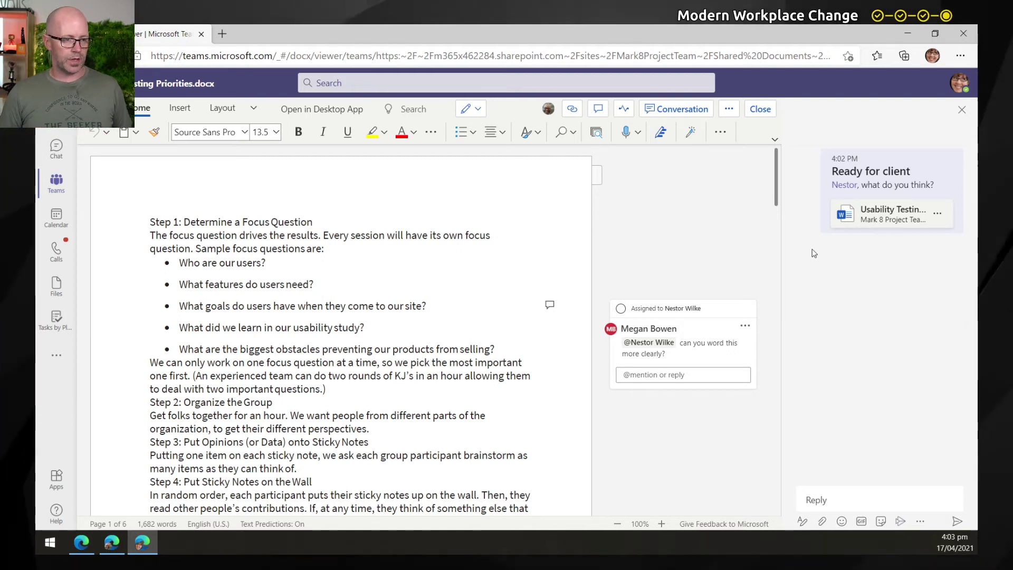
{"action": "left_click", "coordinate": [760, 109]}
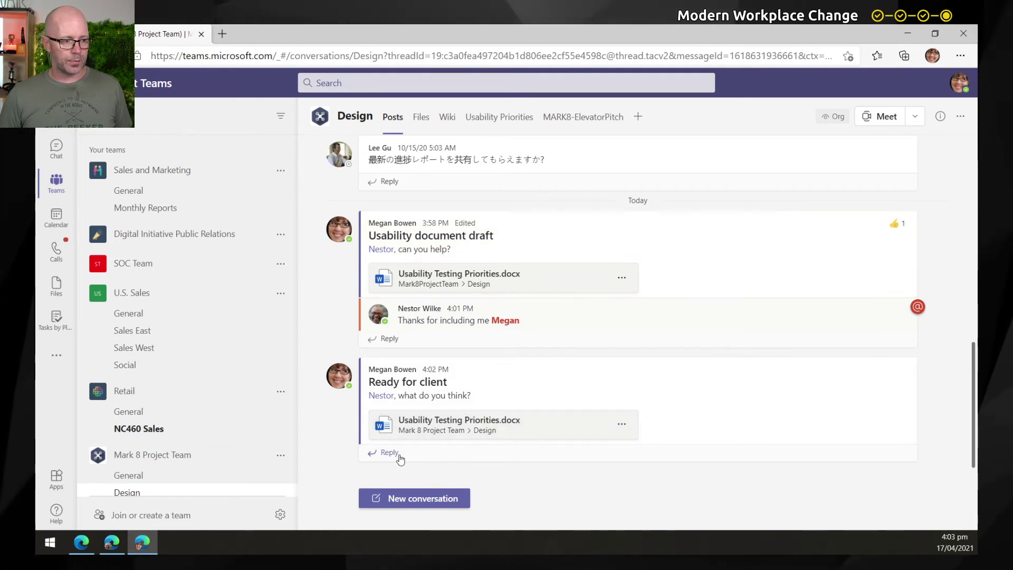
Open Usability Testing Priorities.docx from the "Ready for client" post and start a new Approvals request in its conversation
{"action": "left_click", "coordinate": [373, 452]}
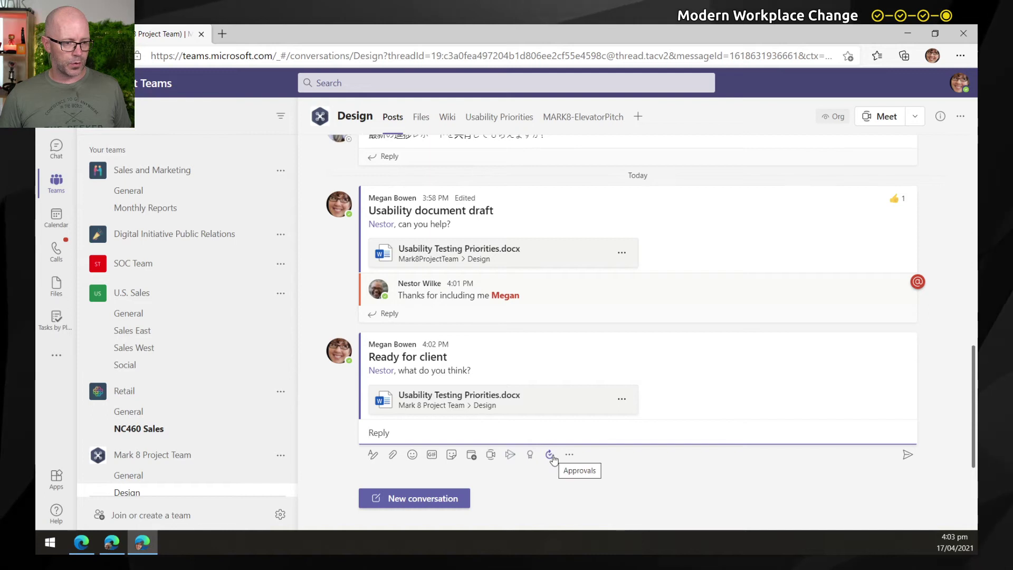
{"action": "left_click", "coordinate": [544, 407]}
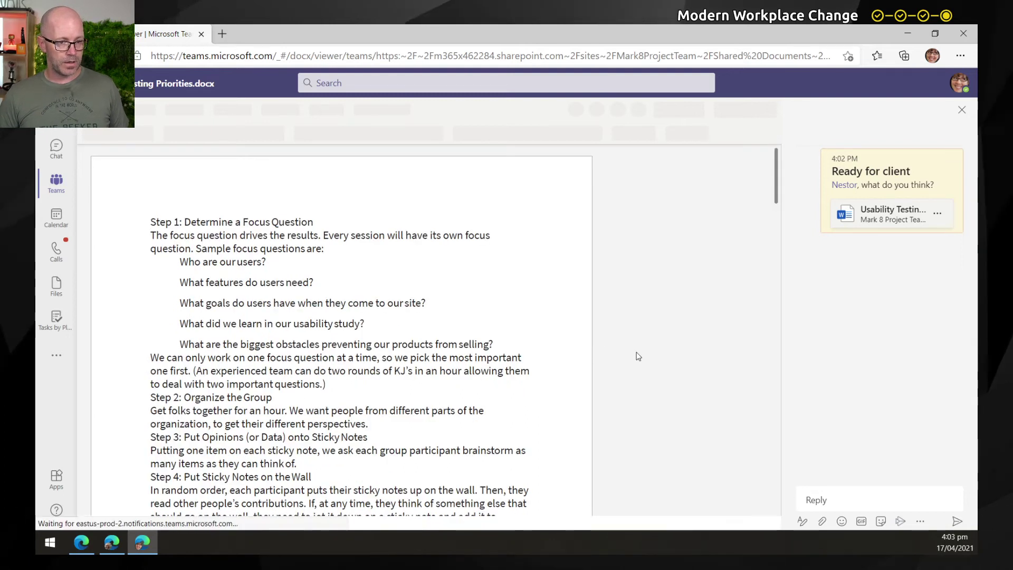
{"action": "left_click", "coordinate": [920, 522]}
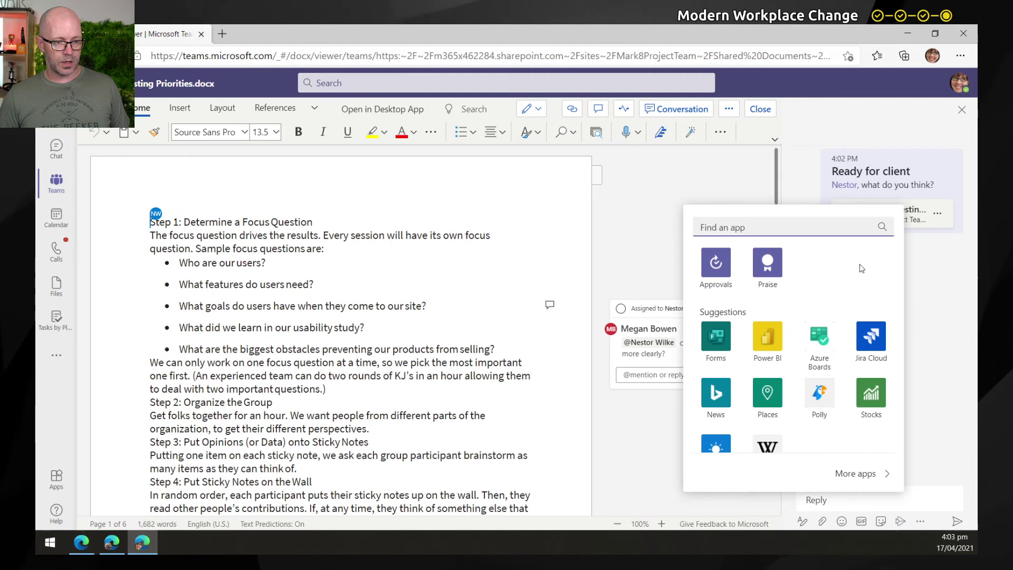
{"action": "left_click", "coordinate": [722, 273]}
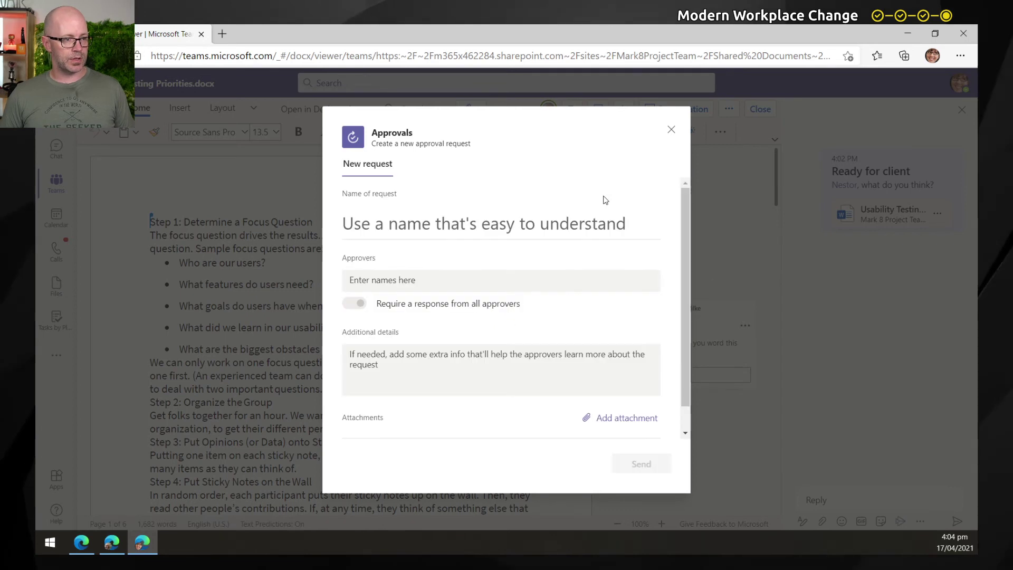
Name the approval request "Team Review" and add the two colleagues as approvers
{"action": "left_click", "coordinate": [535, 220]}
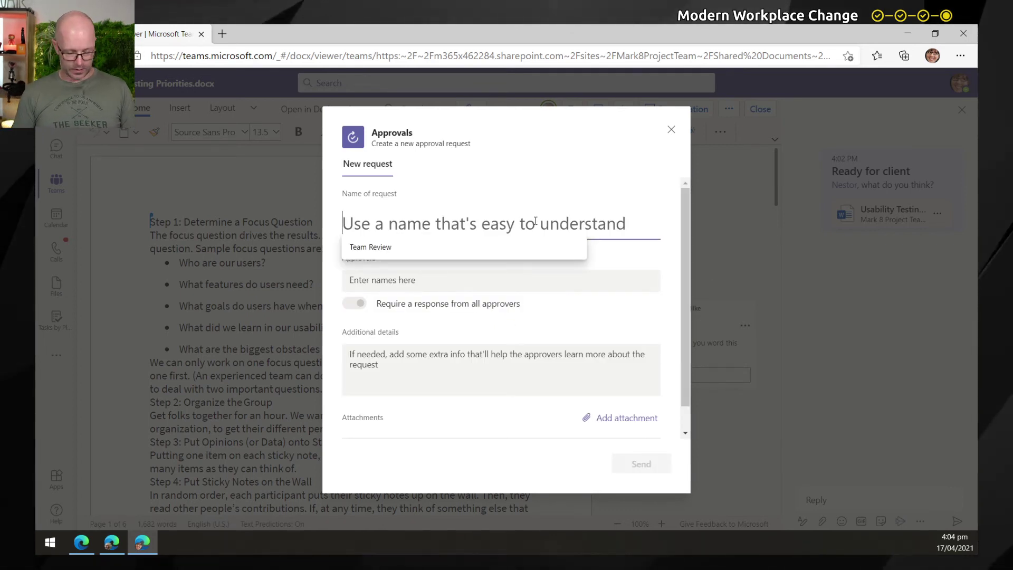
{"action": "left_click", "coordinate": [409, 246]}
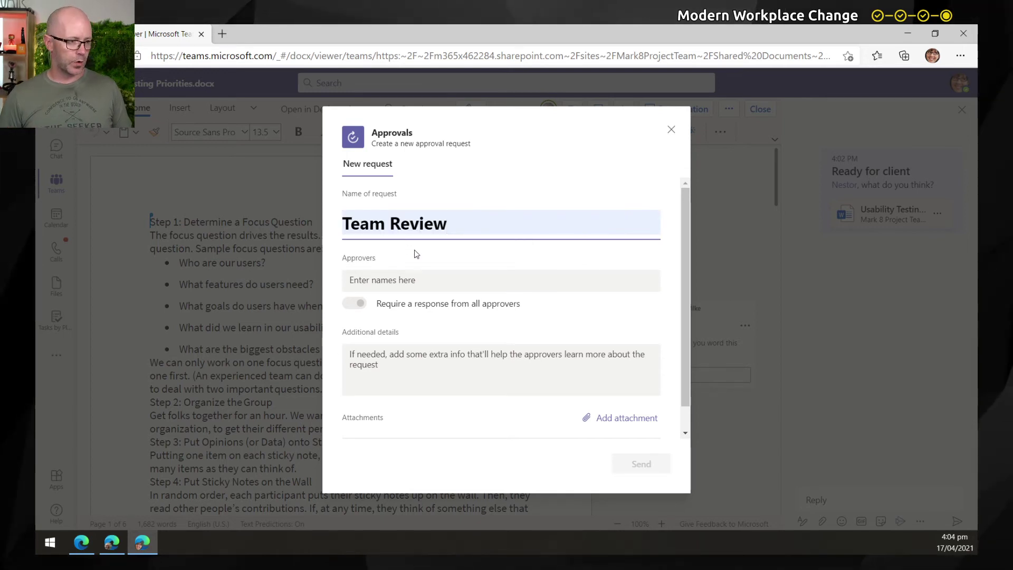
{"action": "left_click", "coordinate": [416, 284]}
{"action": "type", "text": "nesto"}
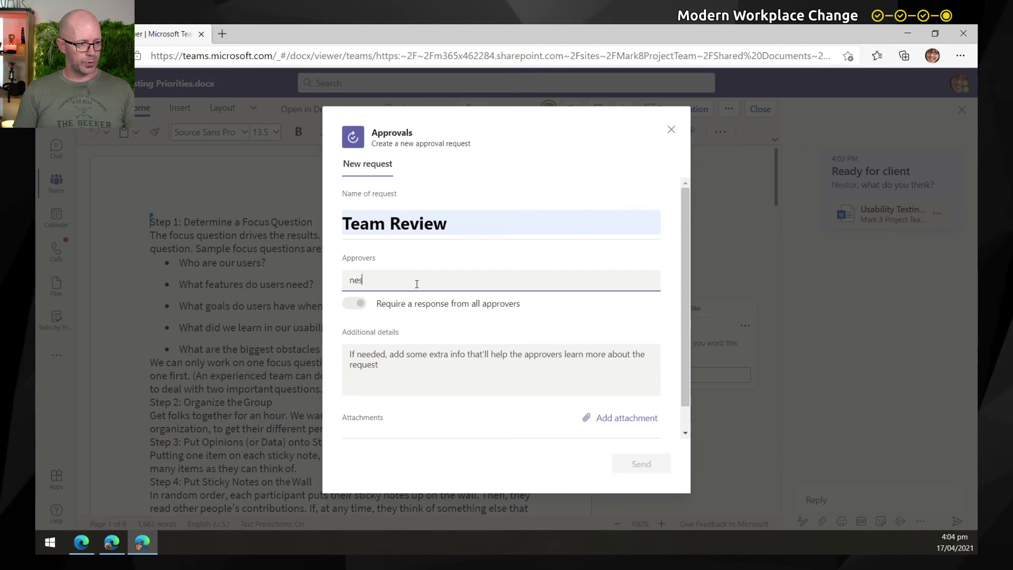
{"action": "left_click", "coordinate": [409, 340]}
{"action": "type", "text": "isa"}
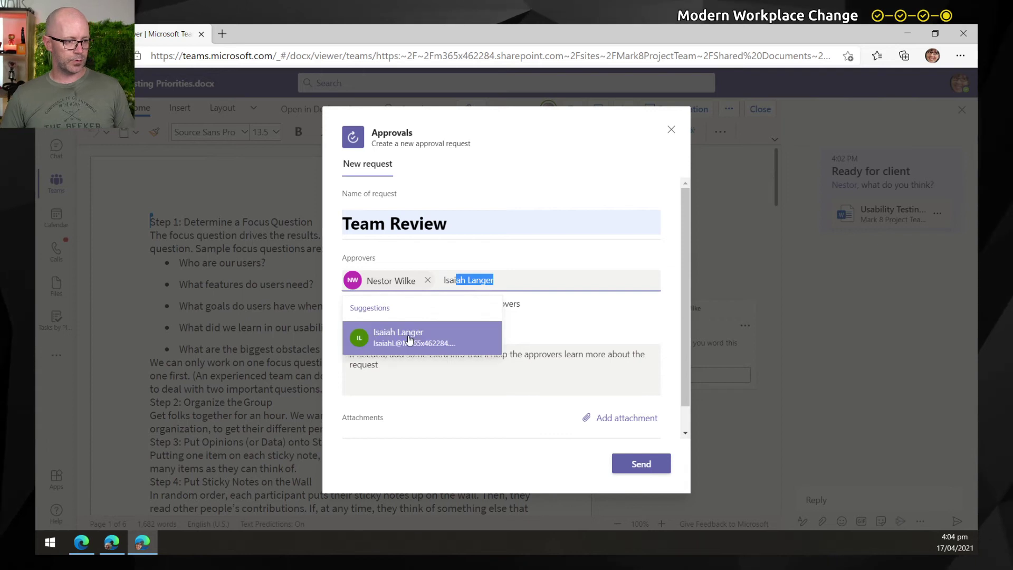
{"action": "left_click", "coordinate": [409, 339]}
Enter the additional details "Please review. Use the comments feature in Word to add your feedback. Use the Teams conversation for logistics."
{"action": "left_click", "coordinate": [441, 360]}
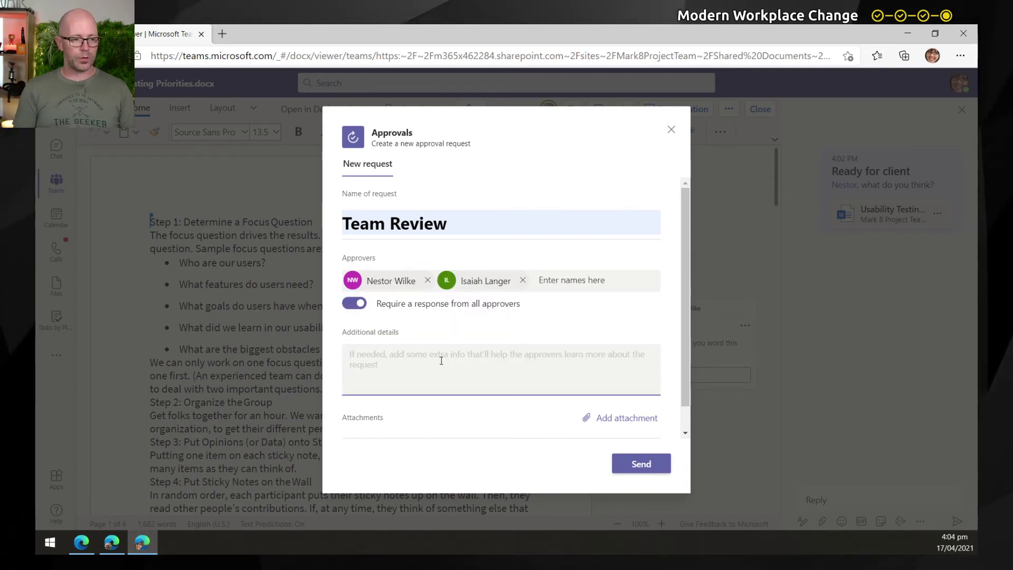
{"action": "type", "text": "P"}
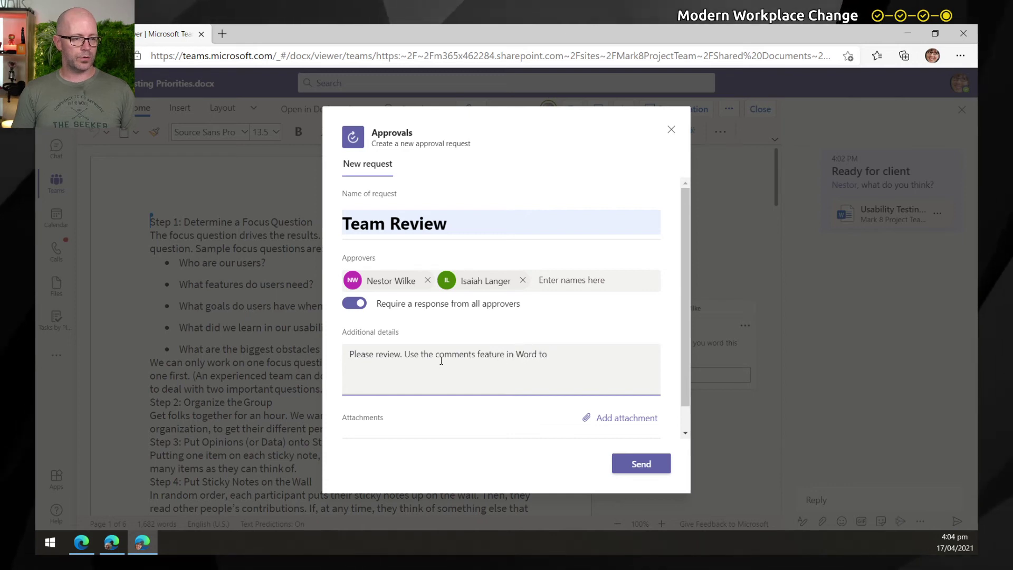
{"action": "type", "text": "add your feedb"}
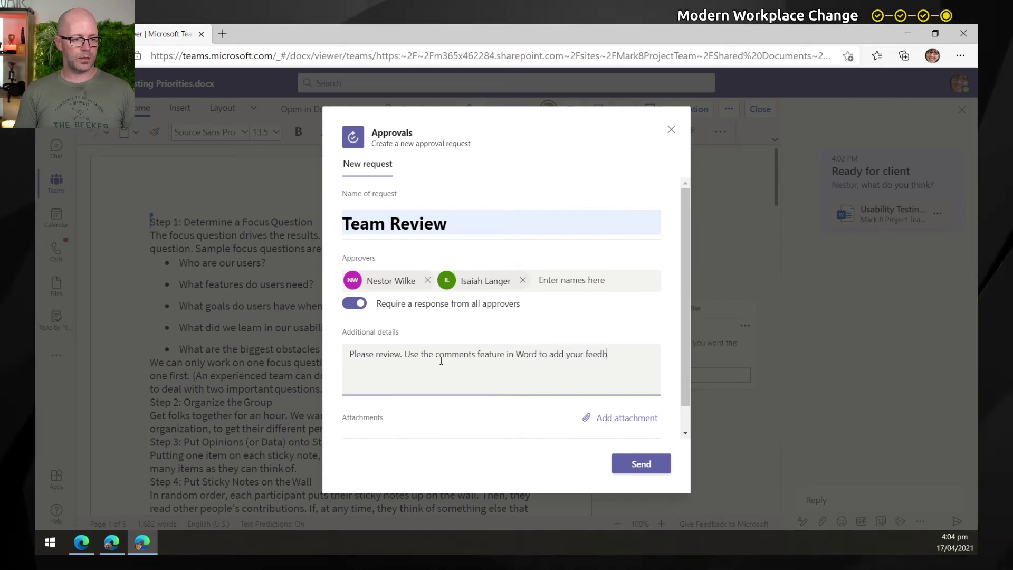
{"action": "type", "text": "ack. Use the"}
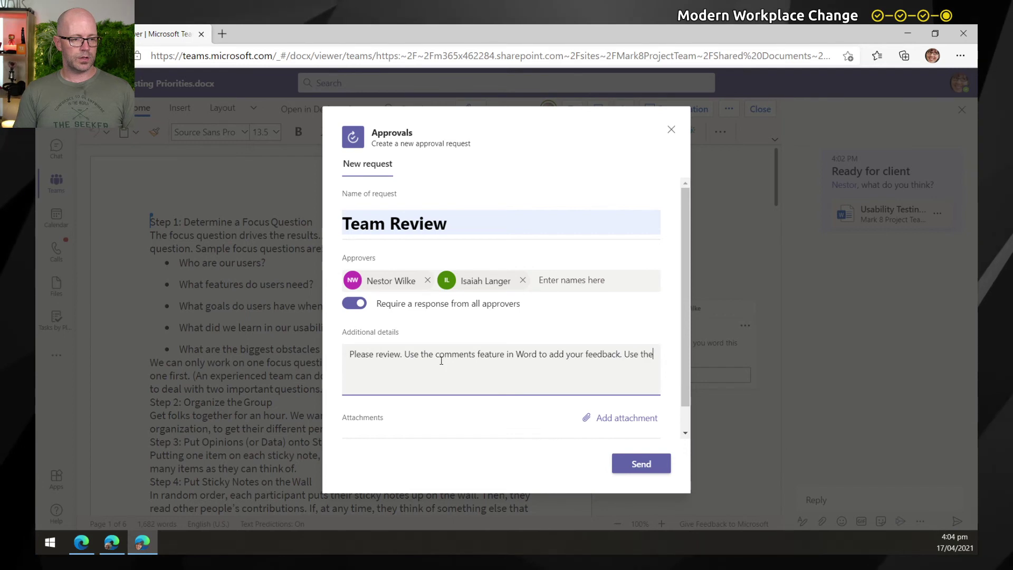
{"action": "type", "text": " Teams conver"}
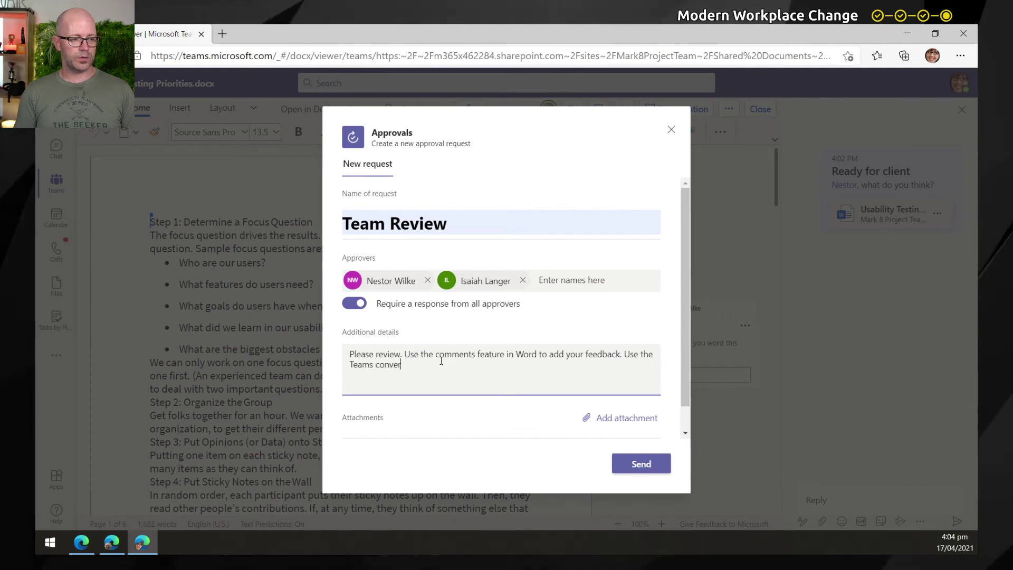
{"action": "type", "text": "sation for logistics."}
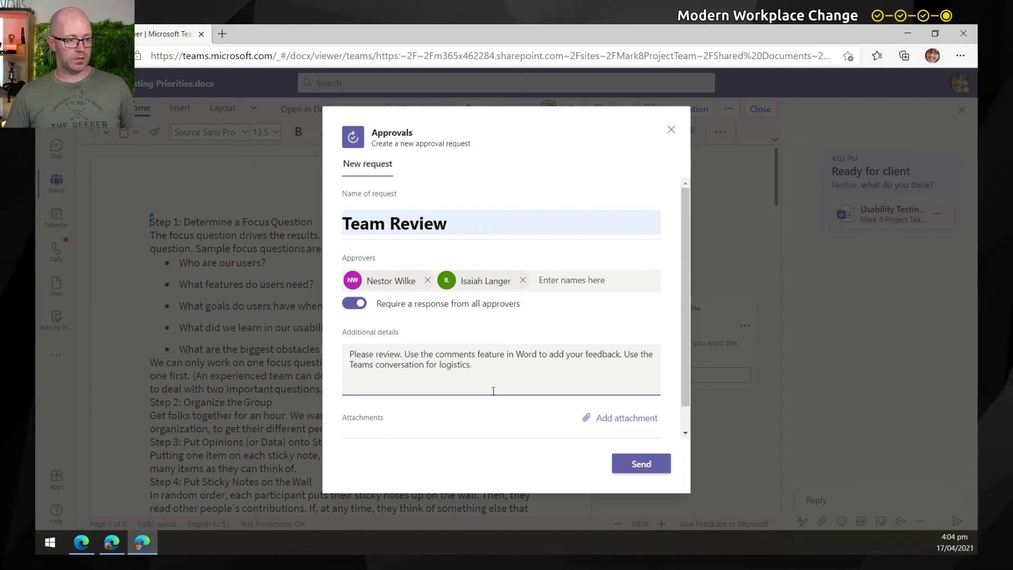
Send the Team Review approval request and agree to add Approvals to the team
{"action": "scroll", "coordinate": [688, 383], "scroll_direction": "down", "scroll_amount": 2}
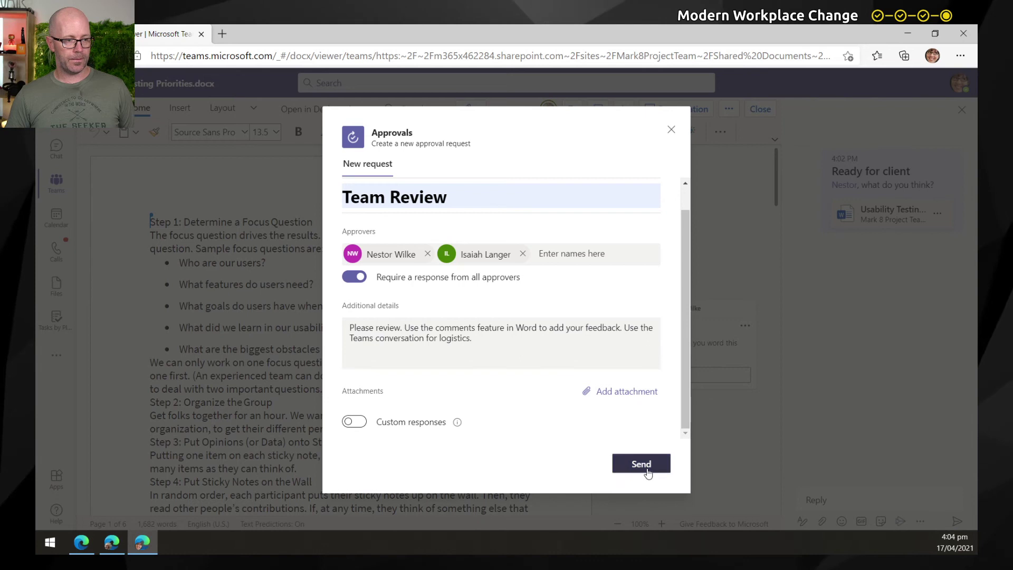
{"action": "left_click", "coordinate": [648, 468]}
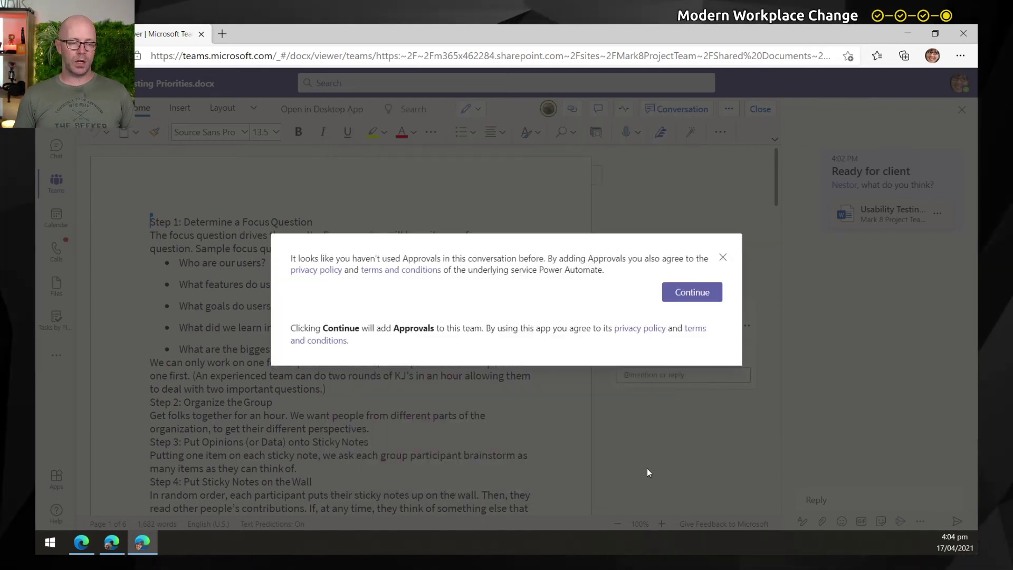
{"action": "left_click", "coordinate": [709, 292]}
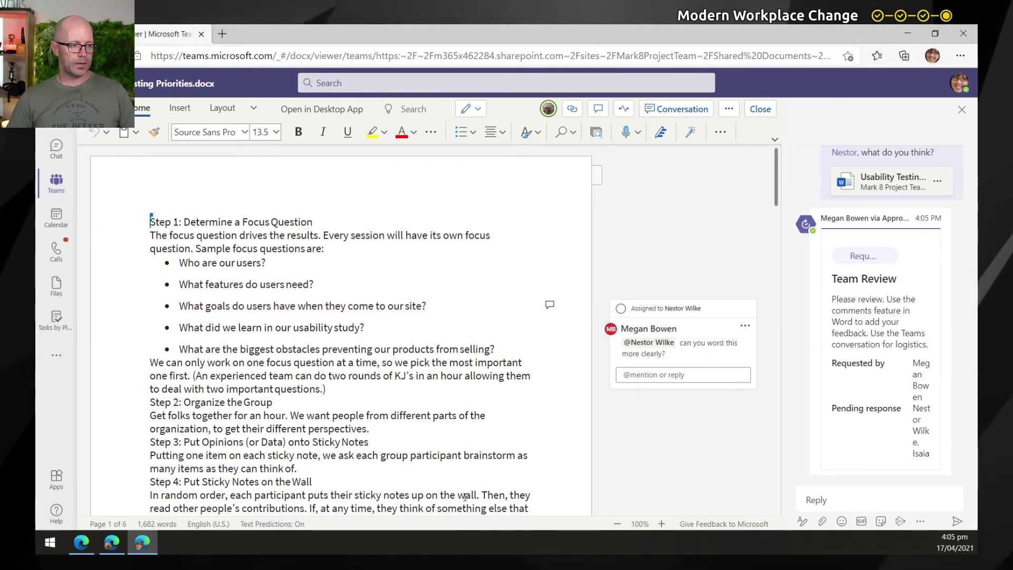
Switch to the approver's Teams window and reopen the document's conversation on the "Ready for client" thread
{"action": "left_click", "coordinate": [101, 547]}
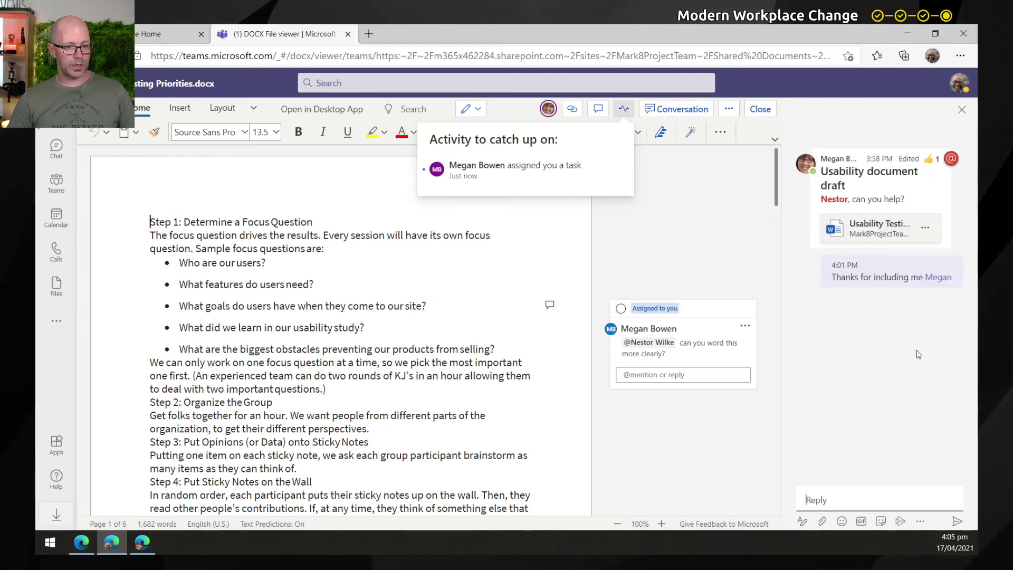
{"action": "mouse_move", "coordinate": [942, 139]}
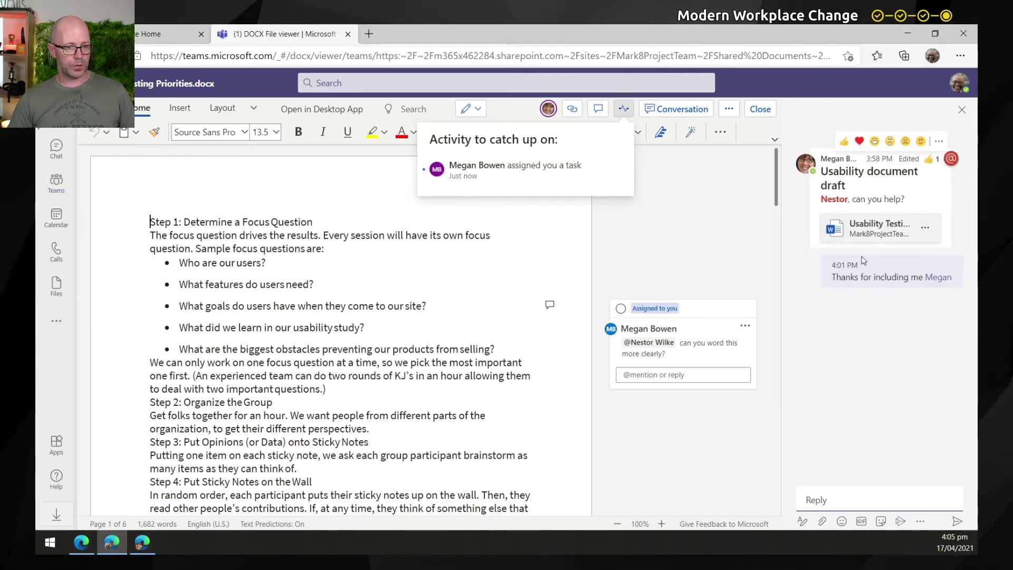
{"action": "left_click", "coordinate": [962, 112]}
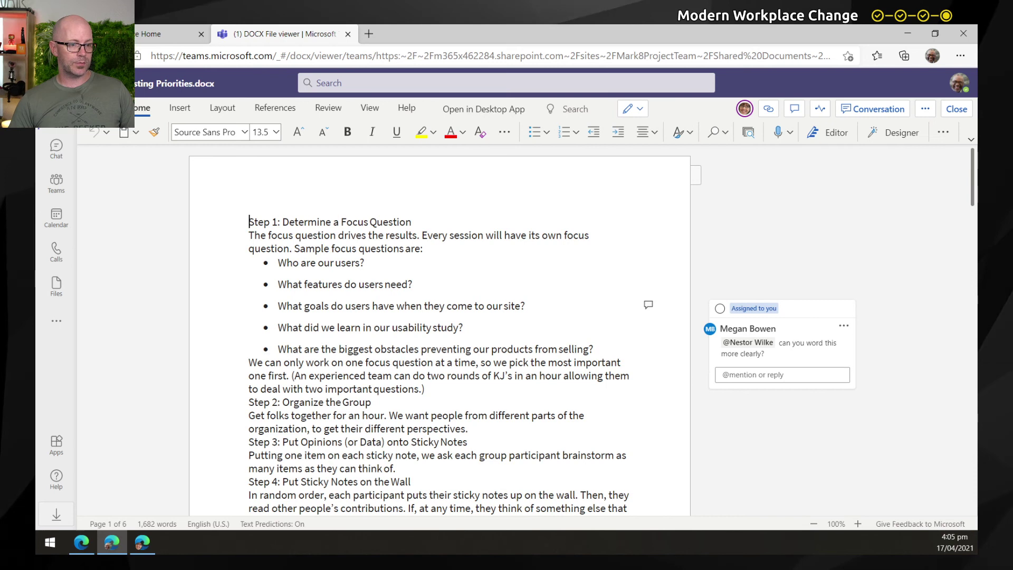
{"action": "left_click", "coordinate": [877, 110]}
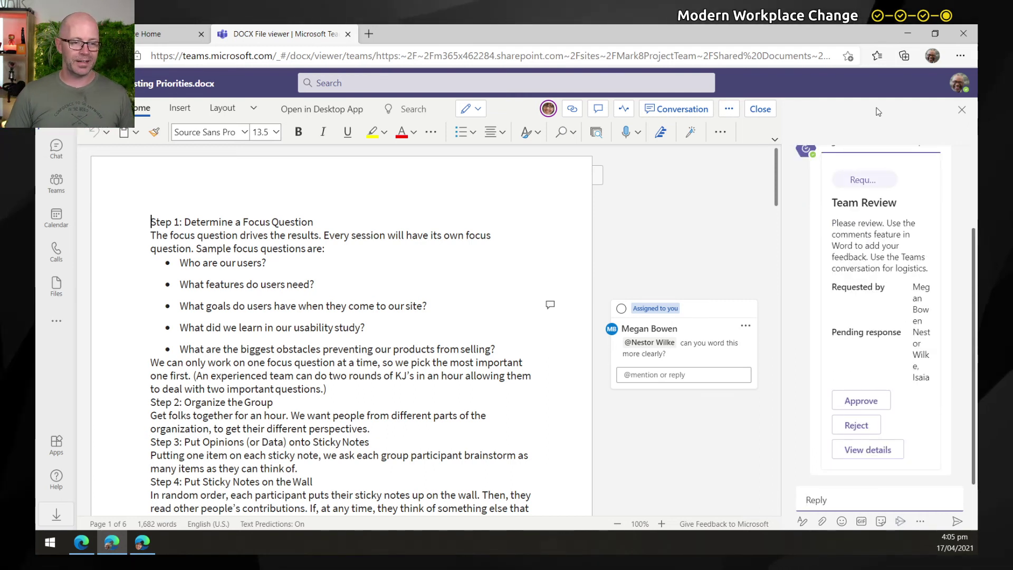
Review the Team Review request alongside the document and approve it
{"action": "scroll", "coordinate": [880, 256], "scroll_direction": "up", "scroll_amount": 2}
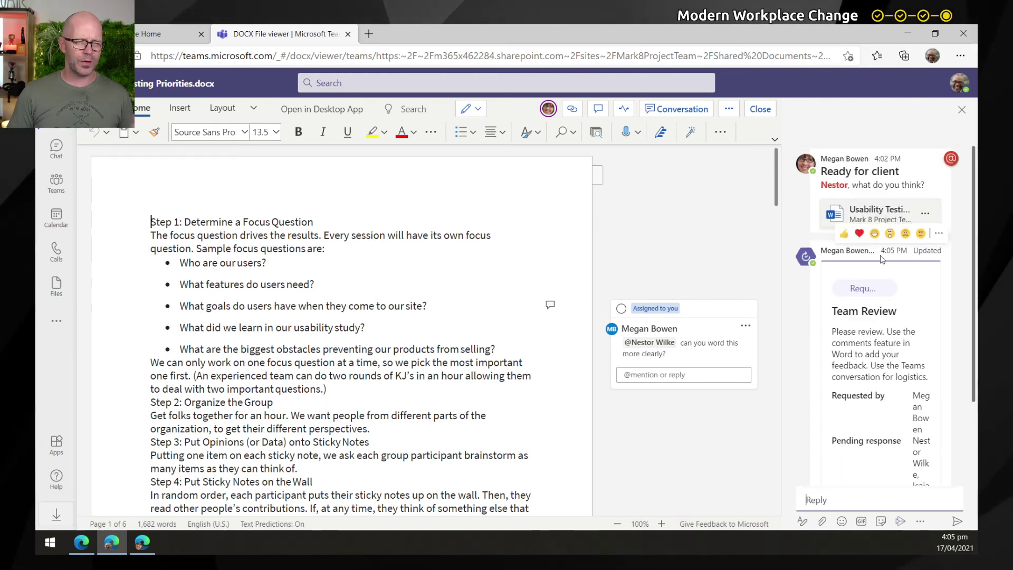
{"action": "scroll", "coordinate": [910, 326], "scroll_direction": "down", "scroll_amount": 2}
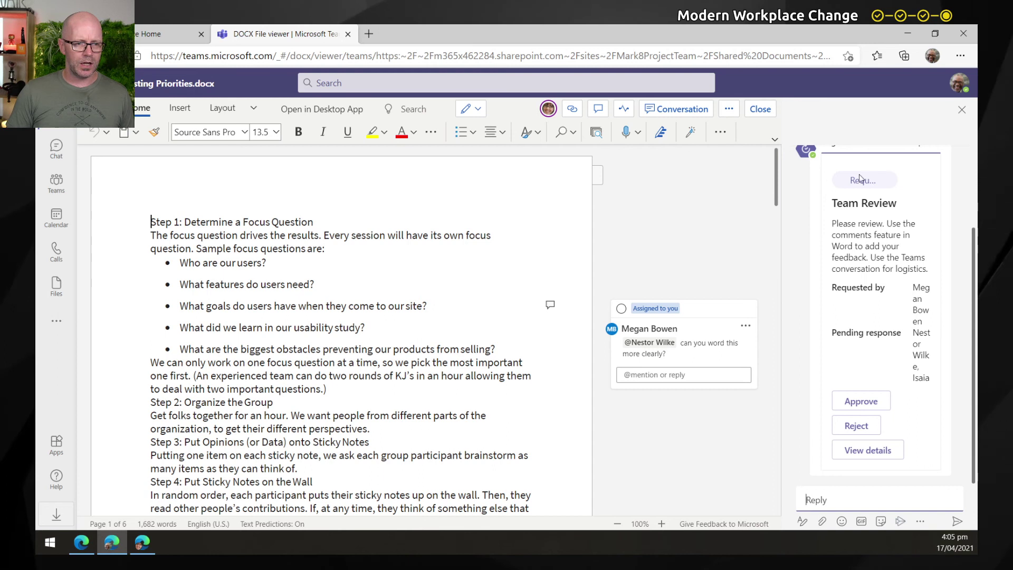
{"action": "scroll", "coordinate": [870, 317], "scroll_direction": "up", "scroll_amount": 2}
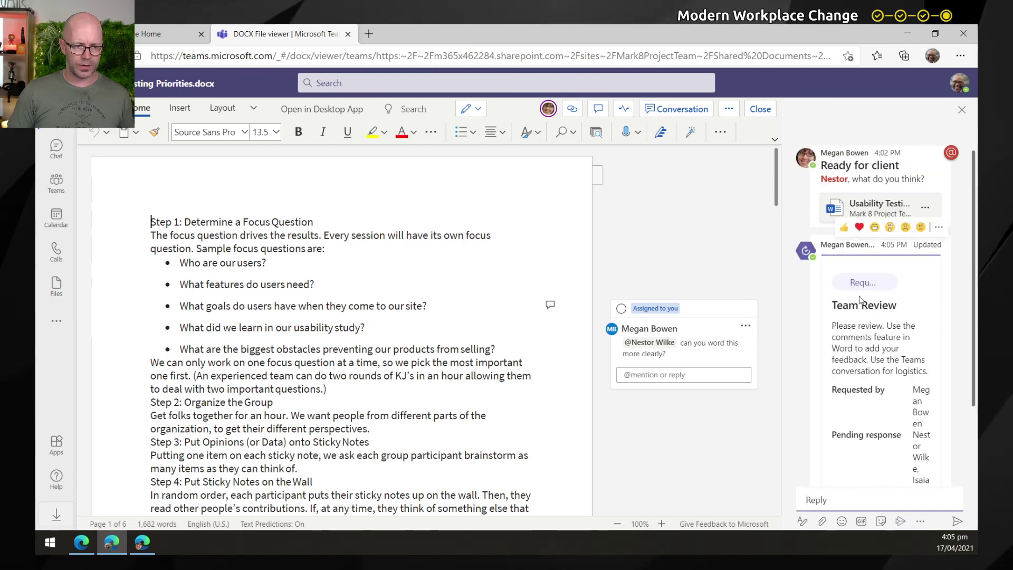
{"action": "scroll", "coordinate": [867, 304], "scroll_direction": "down", "scroll_amount": 2}
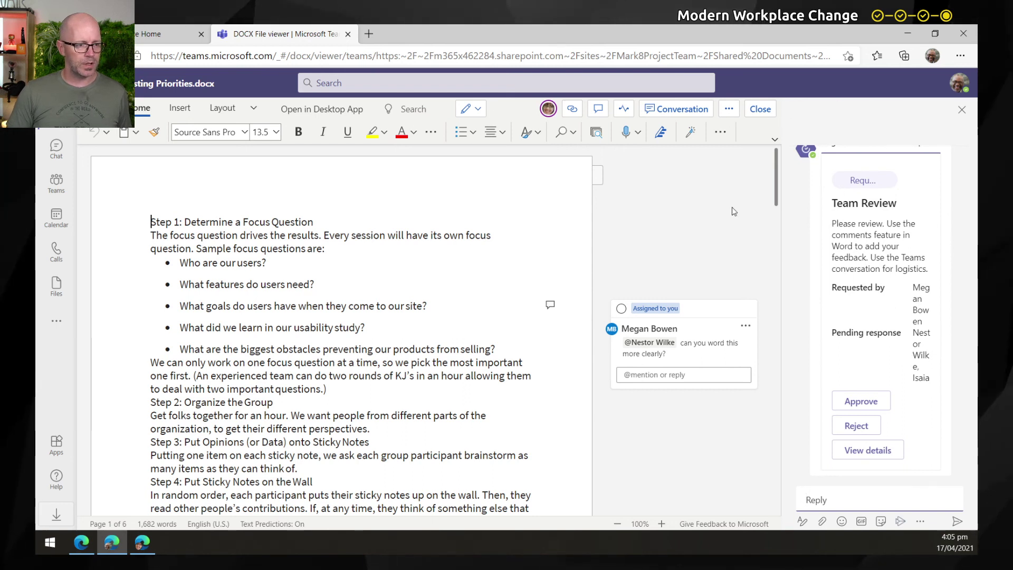
{"action": "scroll", "coordinate": [539, 308], "scroll_direction": "down", "scroll_amount": 10}
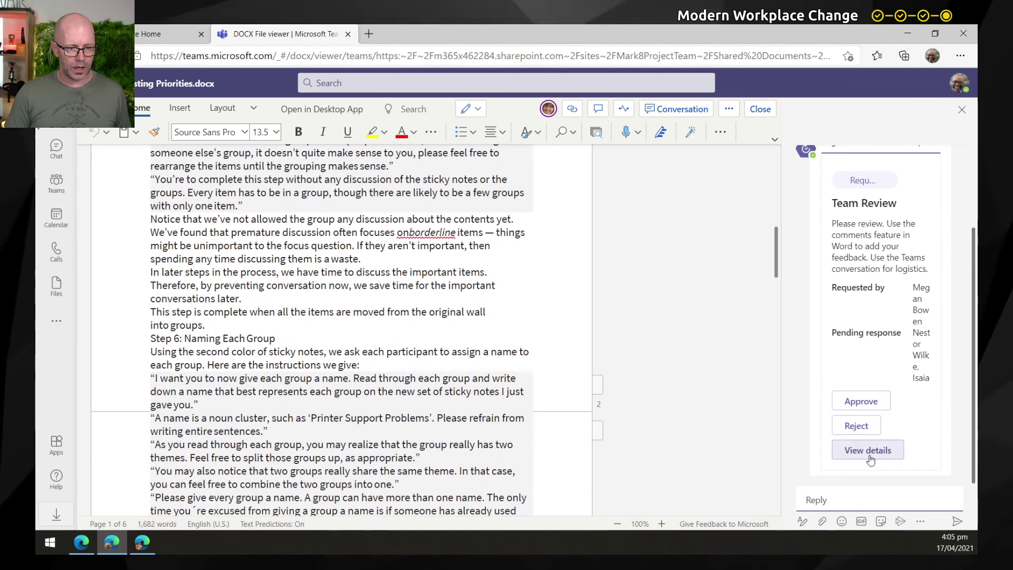
{"action": "left_click", "coordinate": [874, 403]}
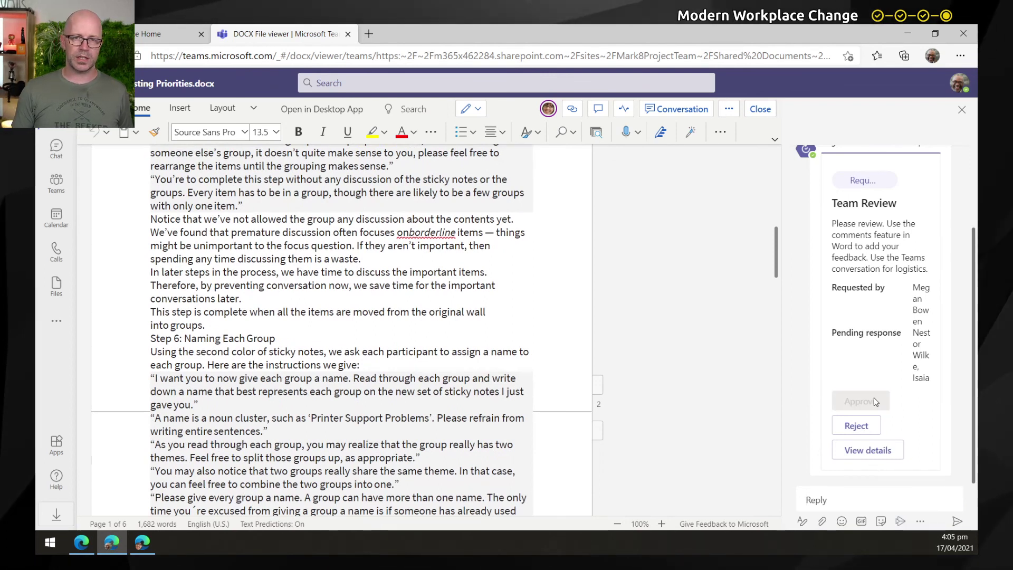